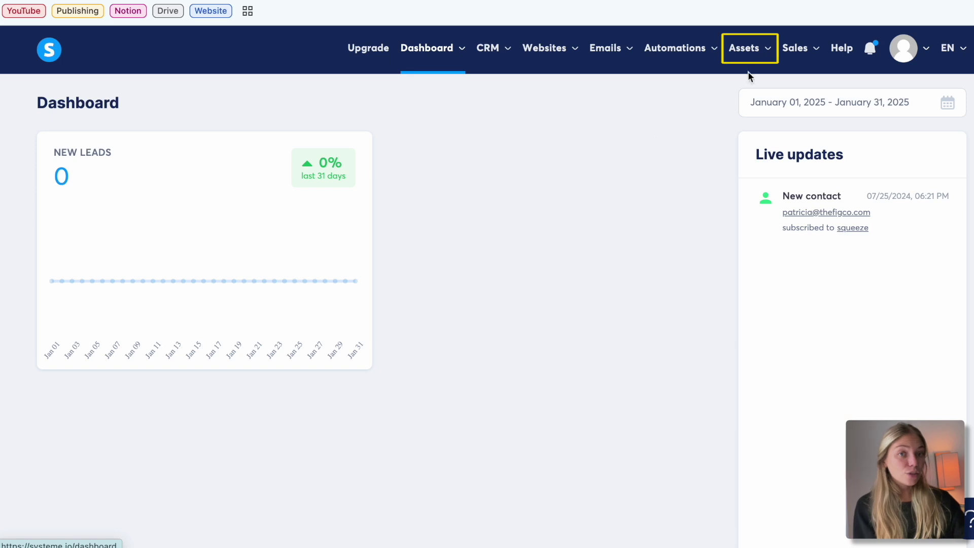
- Create the course 'YouTube for beginners' with URL path ytforbeginners and a selected theme
click(770, 52)
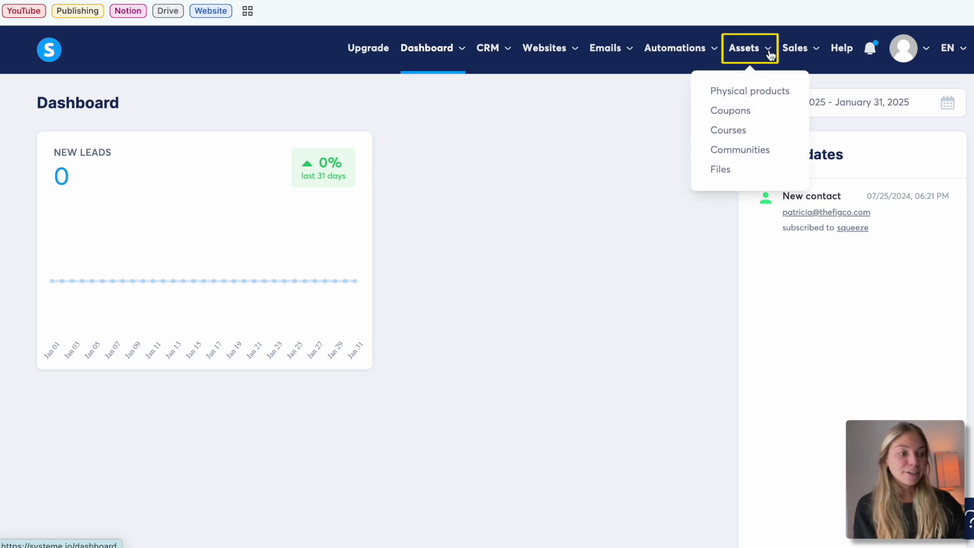
click(734, 131)
click(907, 154)
text(YouTube )
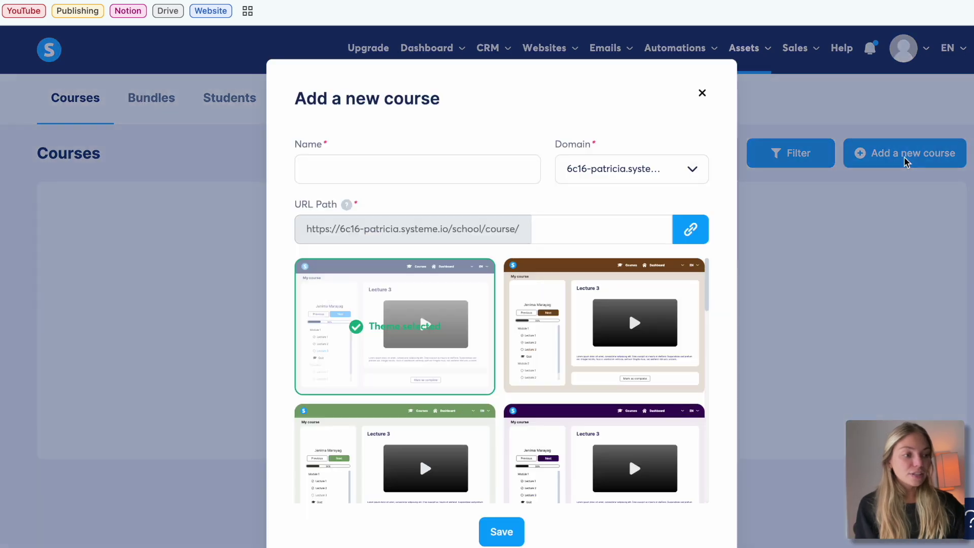
text(for beginners)
click(602, 229)
text(ytforbeginners)
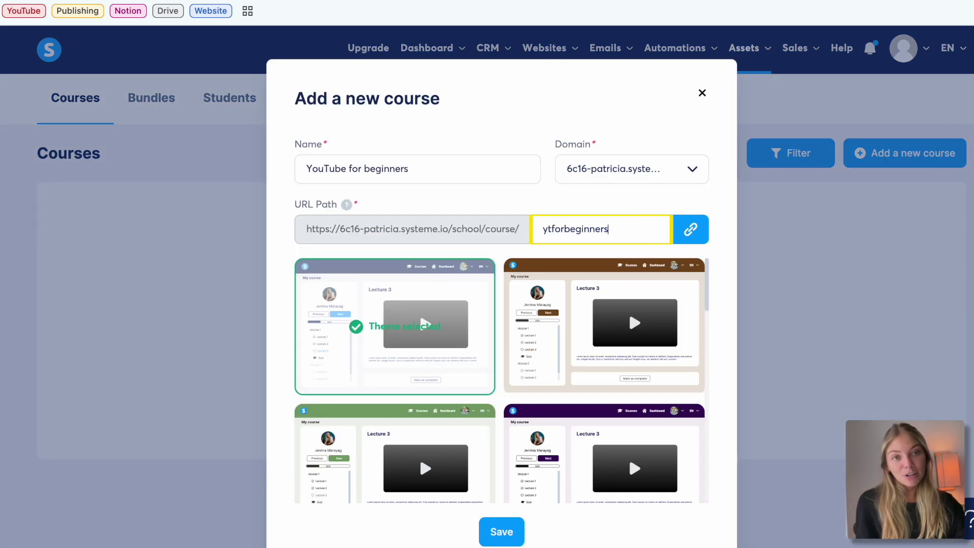
scroll(602, 291, down, 10)
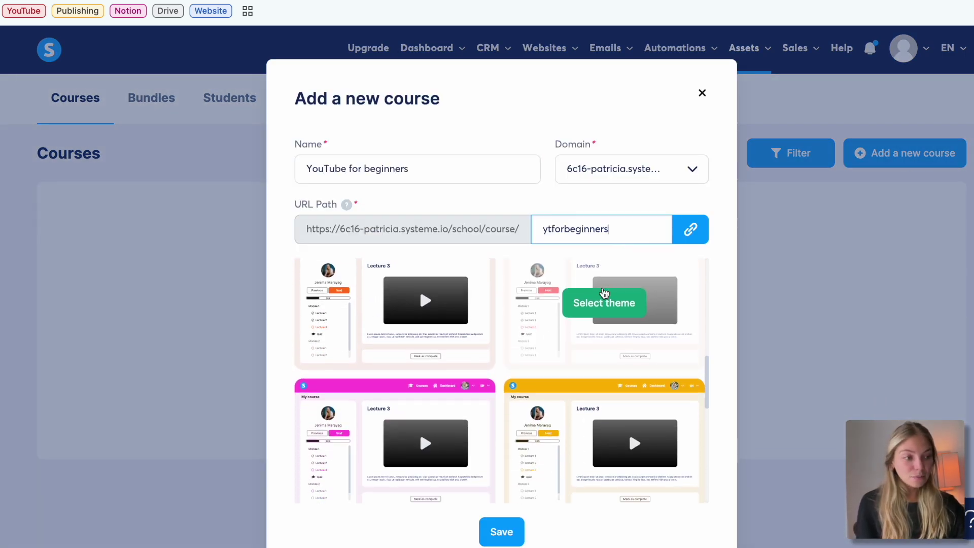
scroll(604, 293, down, 5)
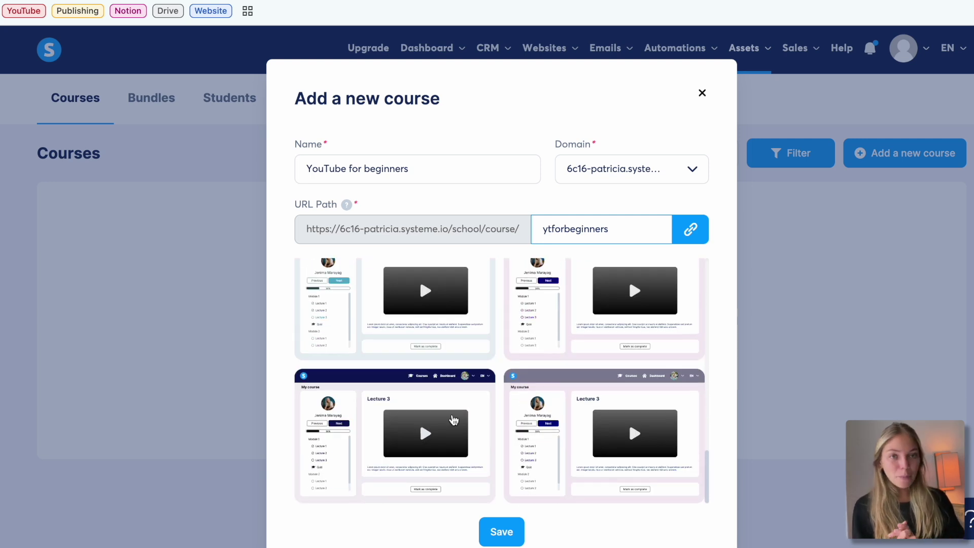
click(437, 453)
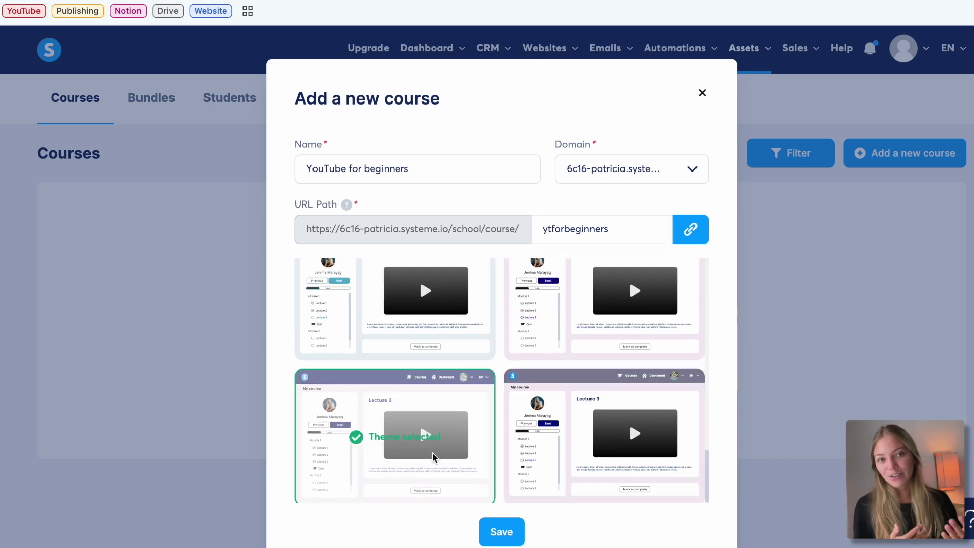
click(501, 531)
click(935, 237)
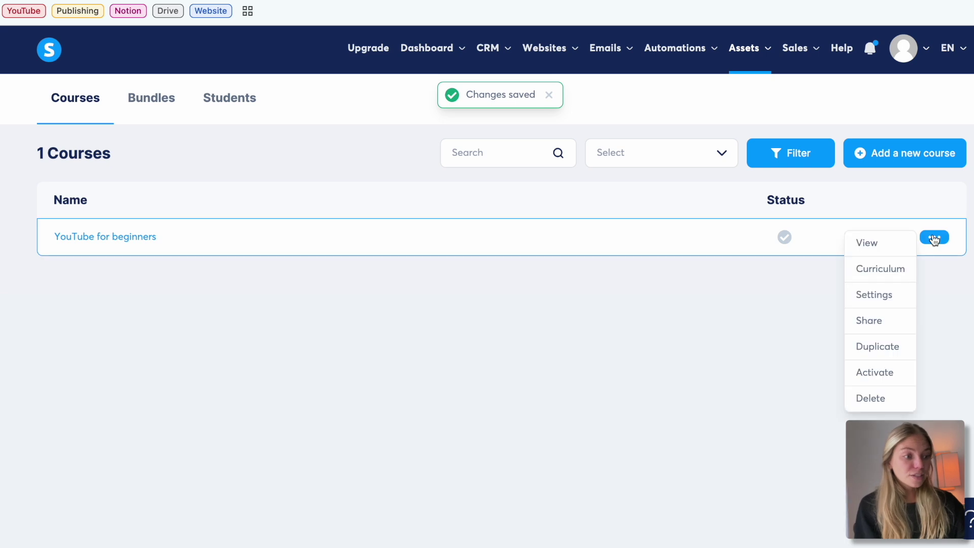
- In course settings, enter the instructor's name and the description 'A course to start on YouTube'
click(882, 301)
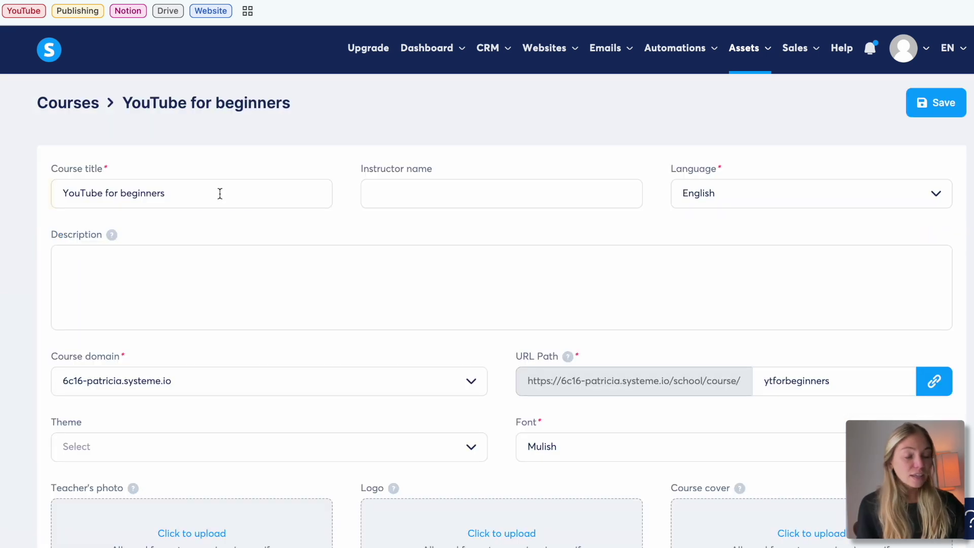
key(Tab)
text(Patricia)
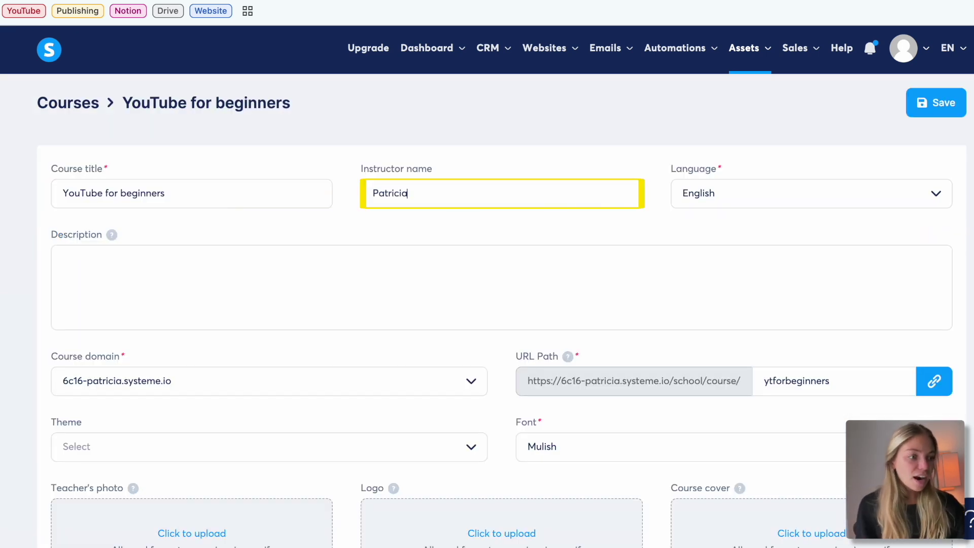
key(Tab)
text(A course to start on YouTube)
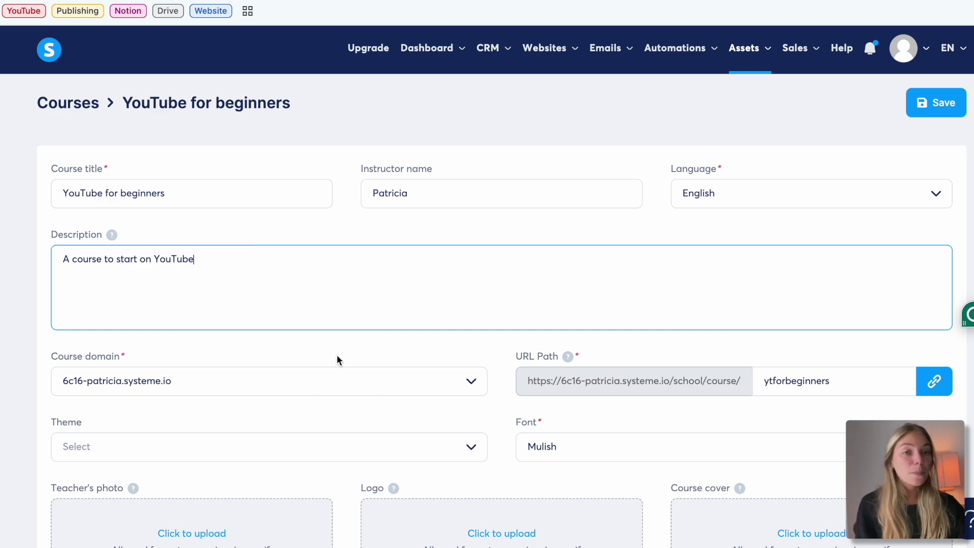
scroll(336, 355, down, 5)
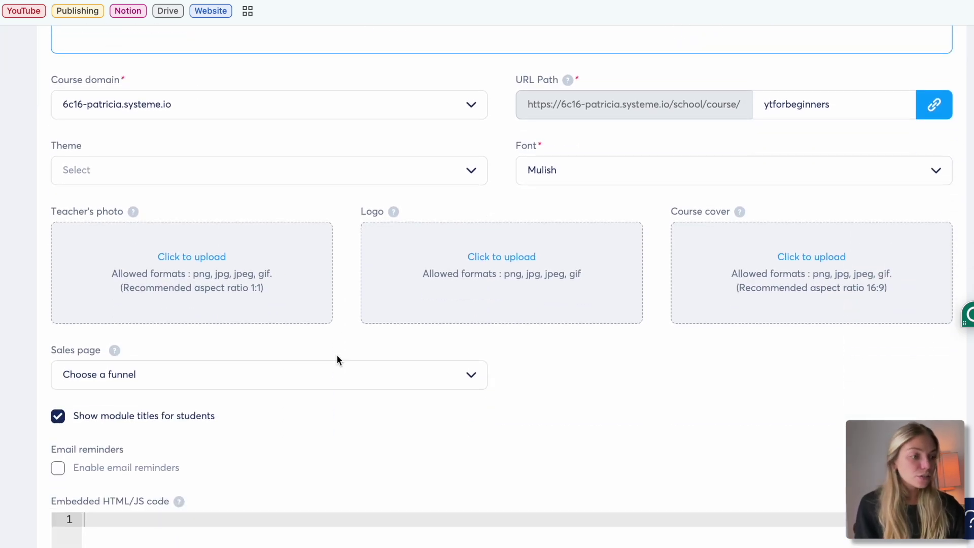
click(280, 177)
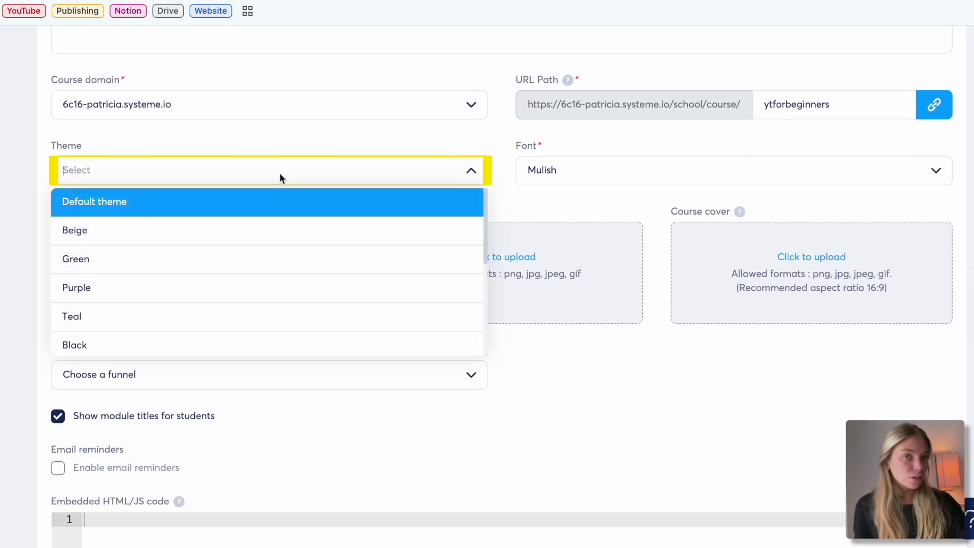
click(280, 173)
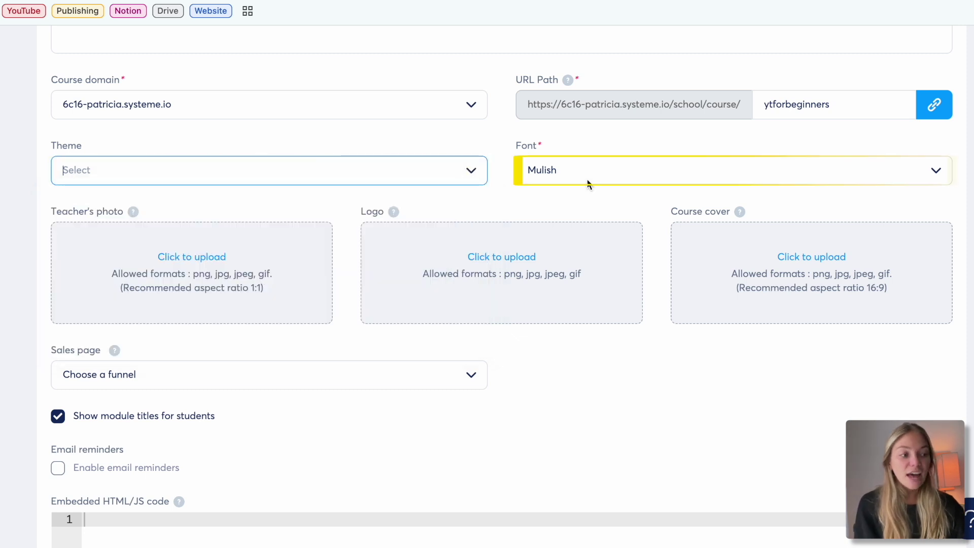
- Upload the teacher's photo, course logo and cover image, leaving the sales funnel unset
scroll(264, 219, down, 1)
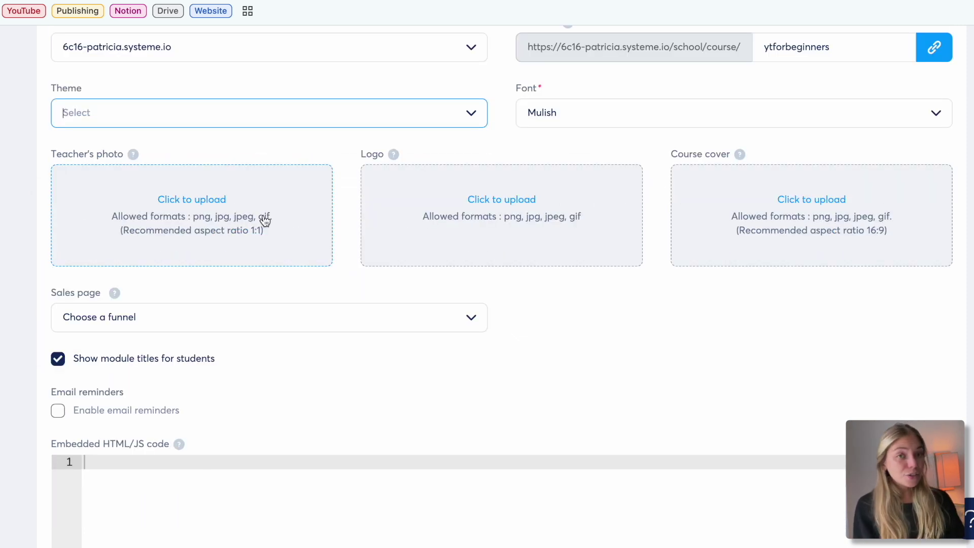
click(265, 219)
click(504, 203)
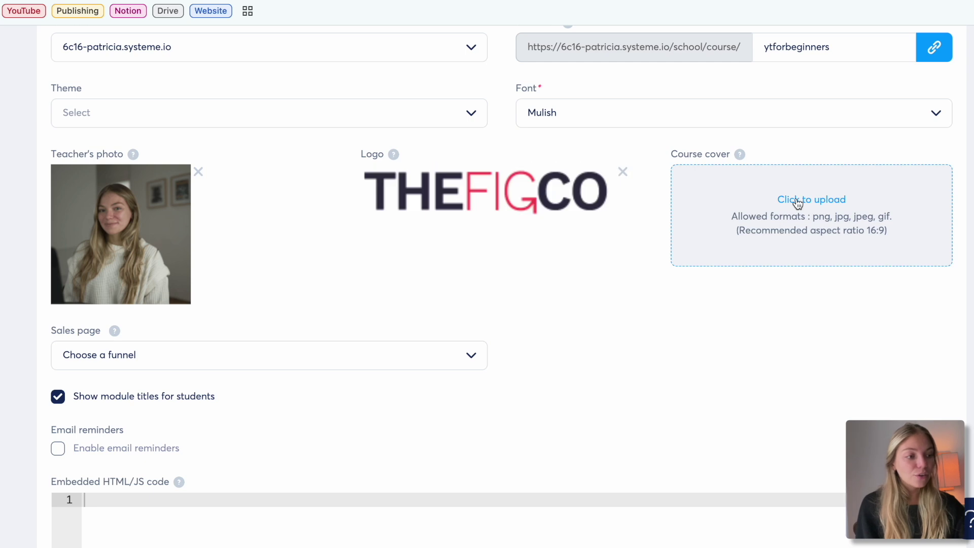
click(797, 200)
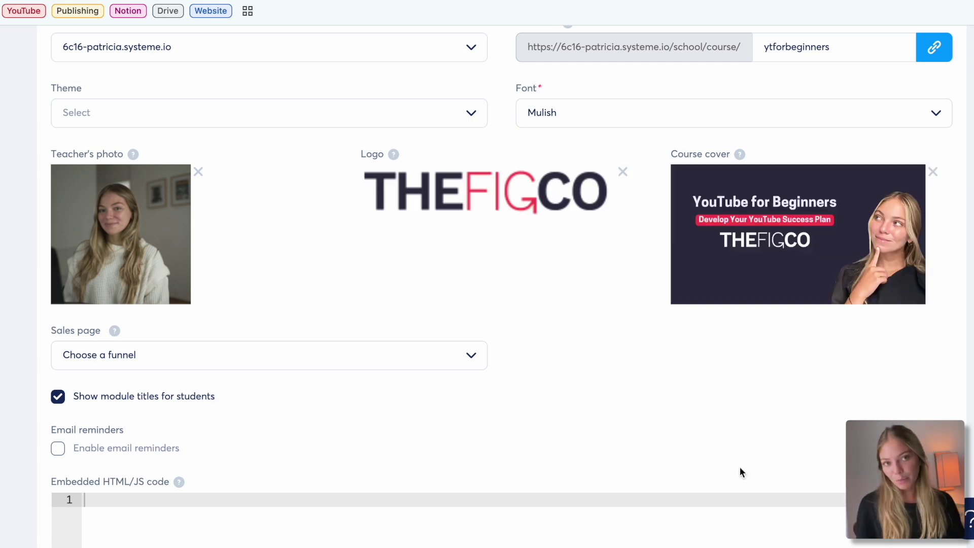
click(472, 358)
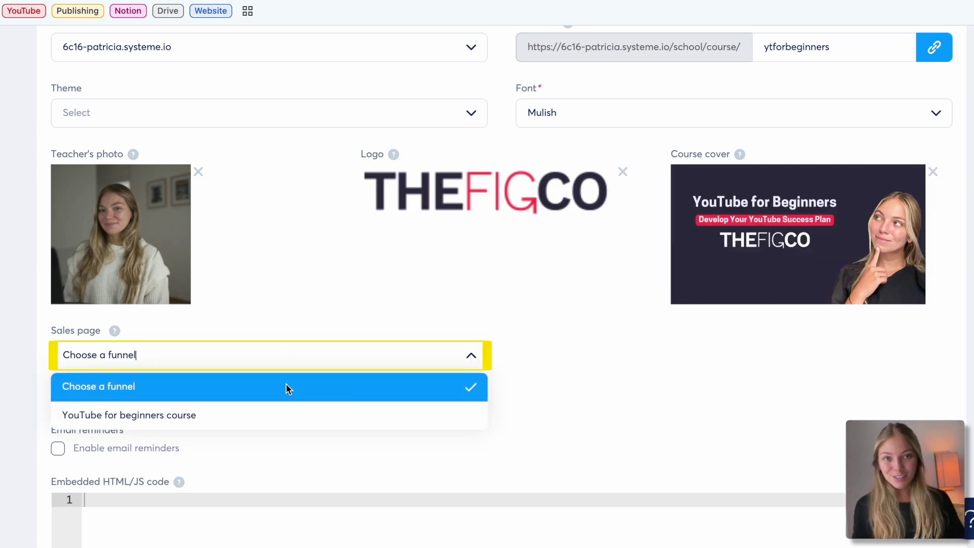
click(474, 355)
scroll(549, 408, up, 7)
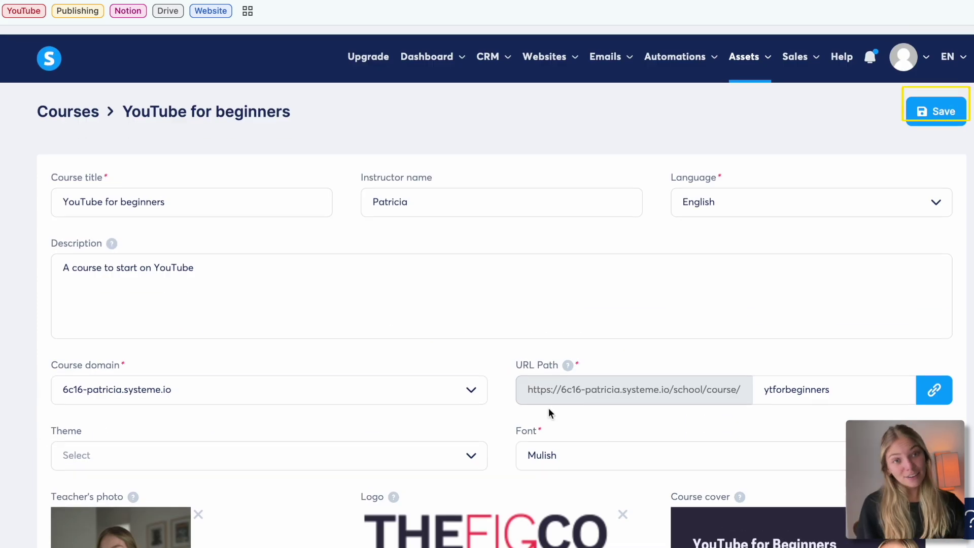
click(109, 105)
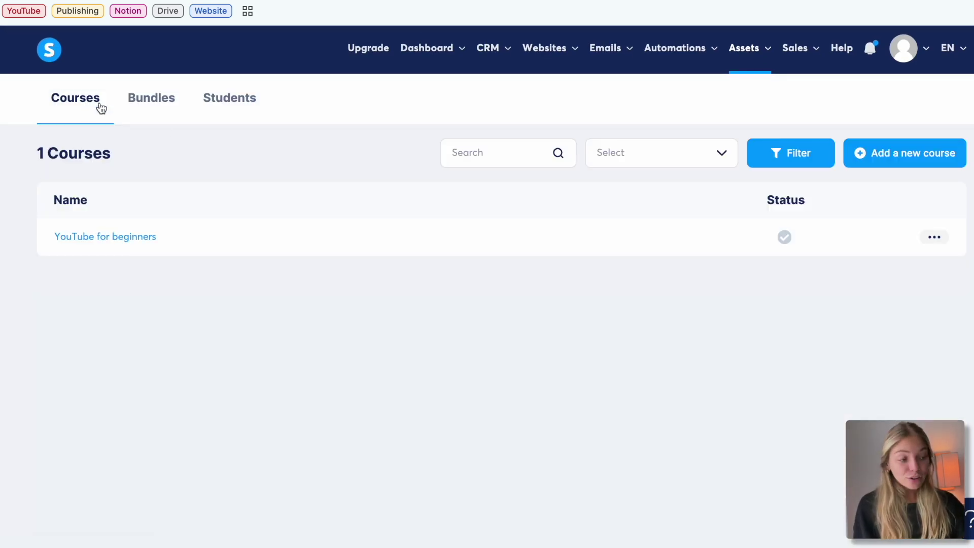
- Open the YouTube for beginners course from the Courses list
click(133, 243)
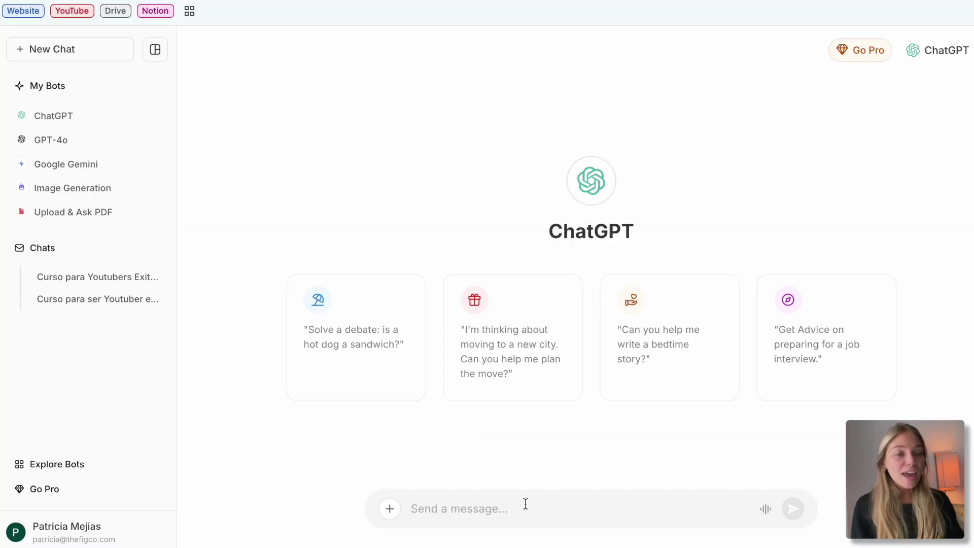
- Paste into ChatGPT a prompt requesting a beginner YouTuber course of 4 modules with 3 lessons each
click(524, 505)
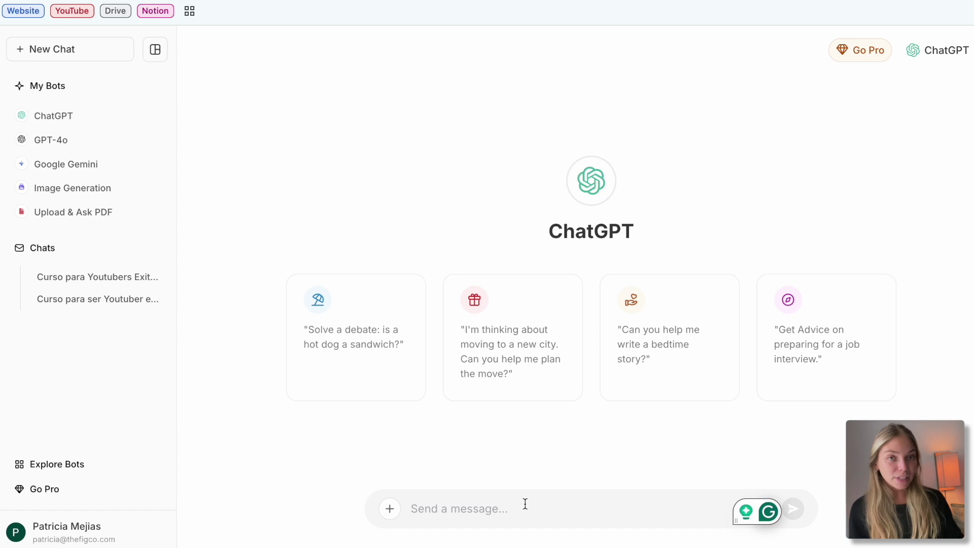
text(I want to create an online course about how to become a successful youtuber for beginners. I want it to have 4 modules and each module 3 lessons. Give me the course structure, and everything I should include)
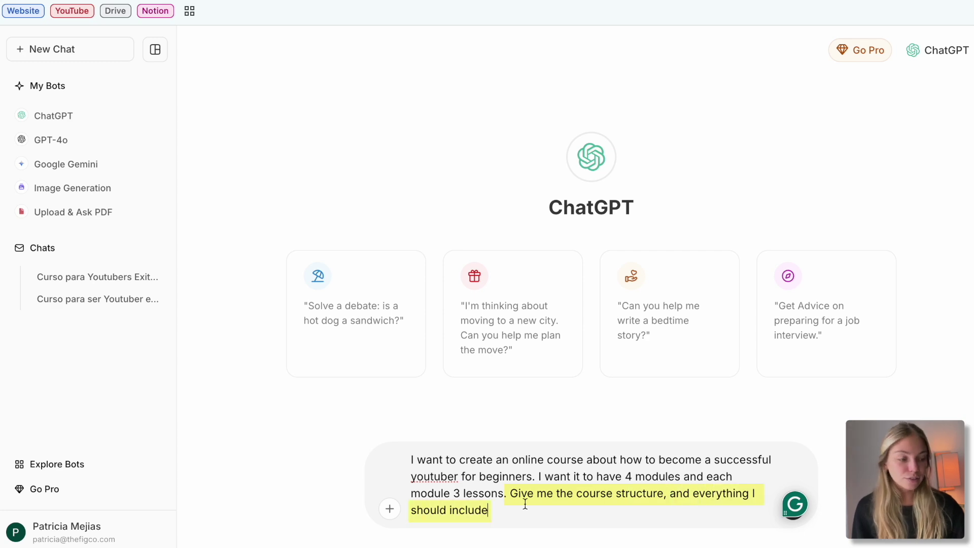
key(Return)
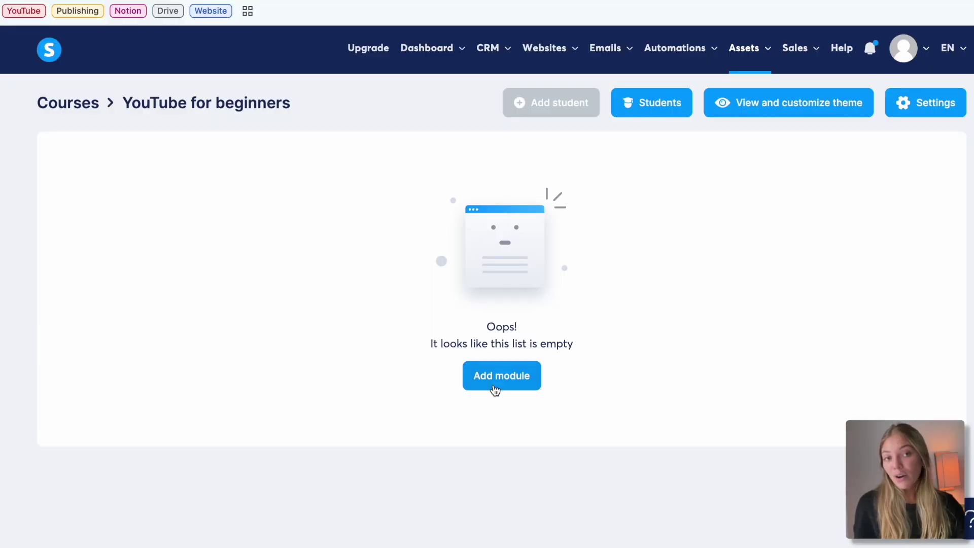
- Add a course module named Understanding YouTube
click(496, 389)
text(Understanding YouTube)
click(496, 356)
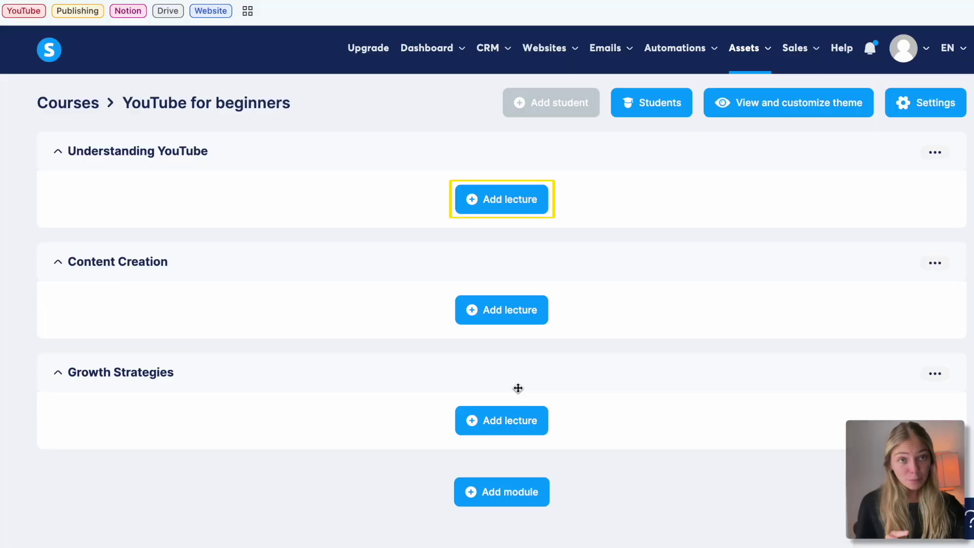
- Add the lecture 'Lesson 1.1: History of YouTube' to Understanding YouTube using the video template
click(520, 215)
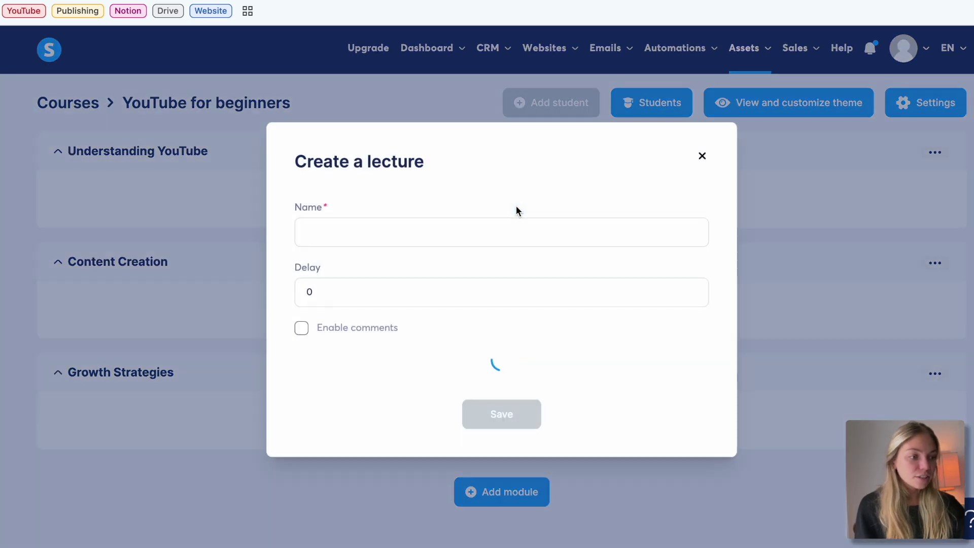
text(Lesson 1.1: History of YouTube)
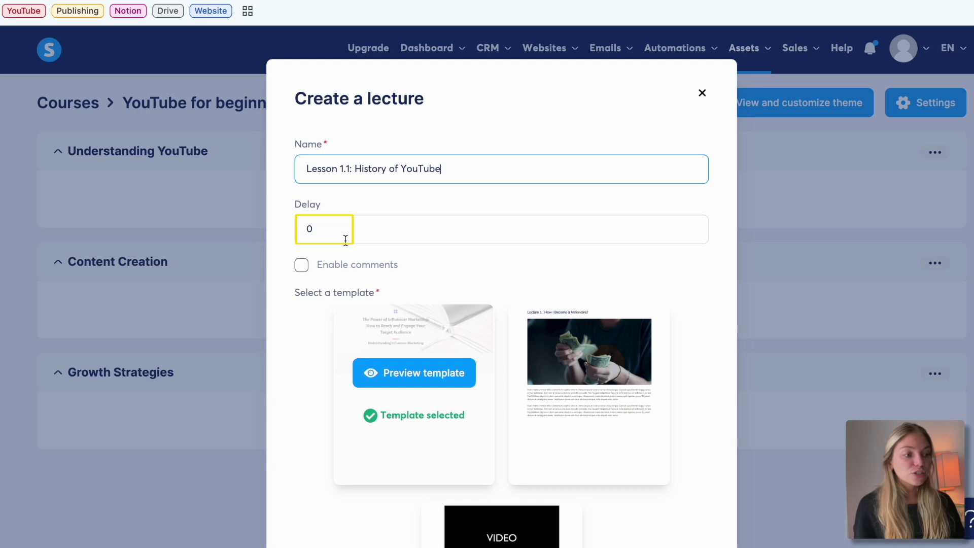
scroll(345, 241, down, 2)
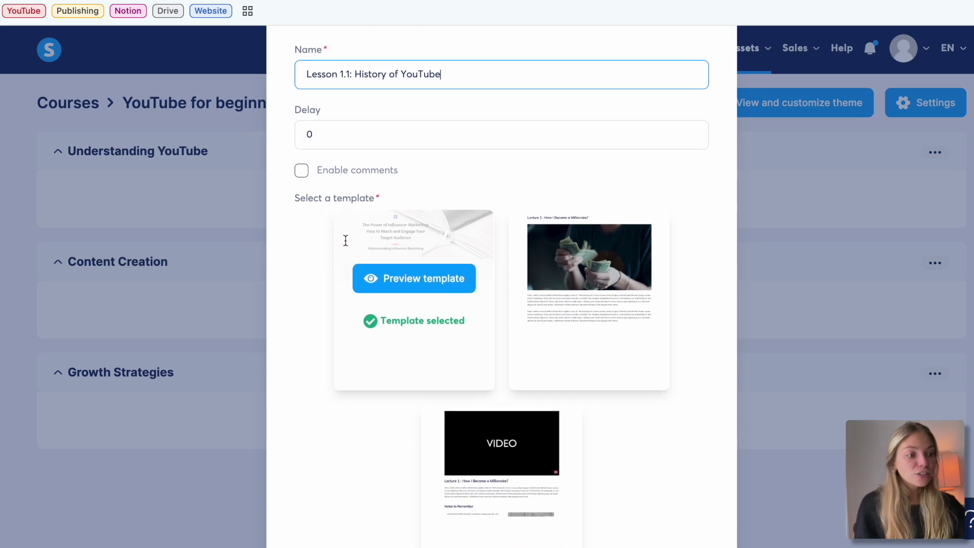
scroll(583, 263, down, 2)
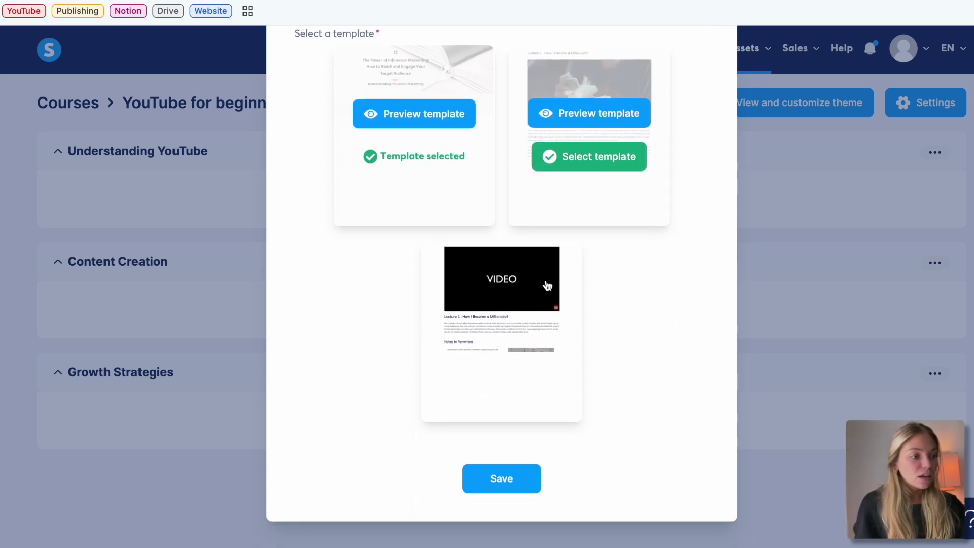
click(490, 350)
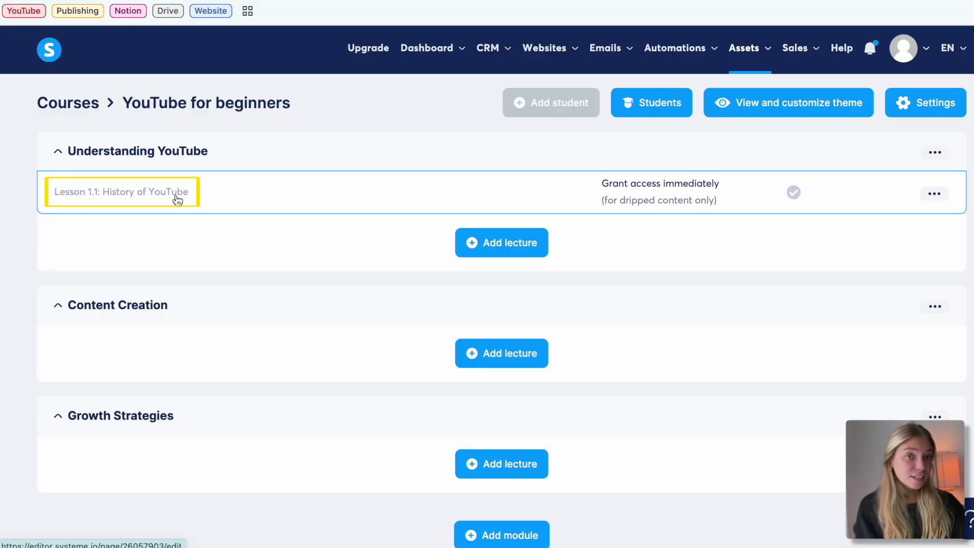
- Open the lesson page in the editor and delete the Recommended References heading
click(176, 194)
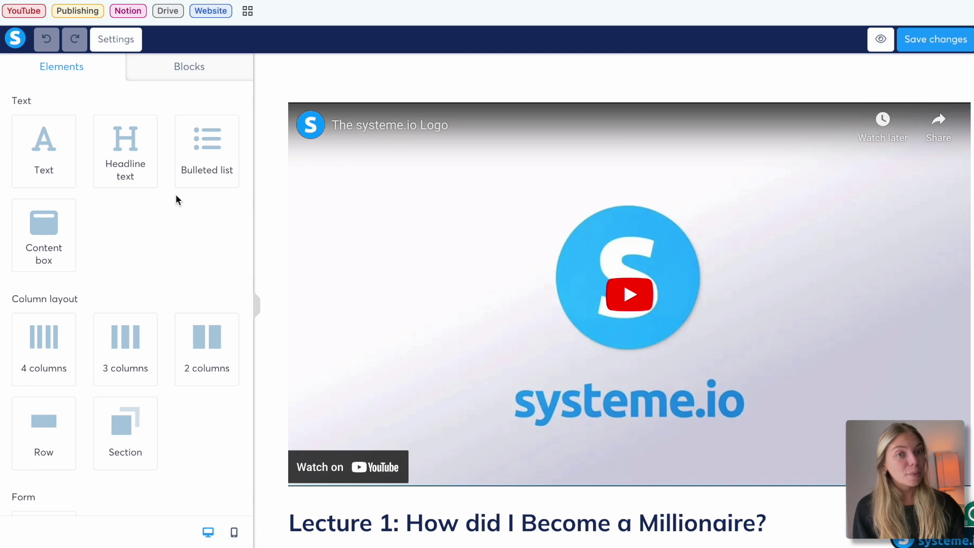
scroll(69, 422, down, 9)
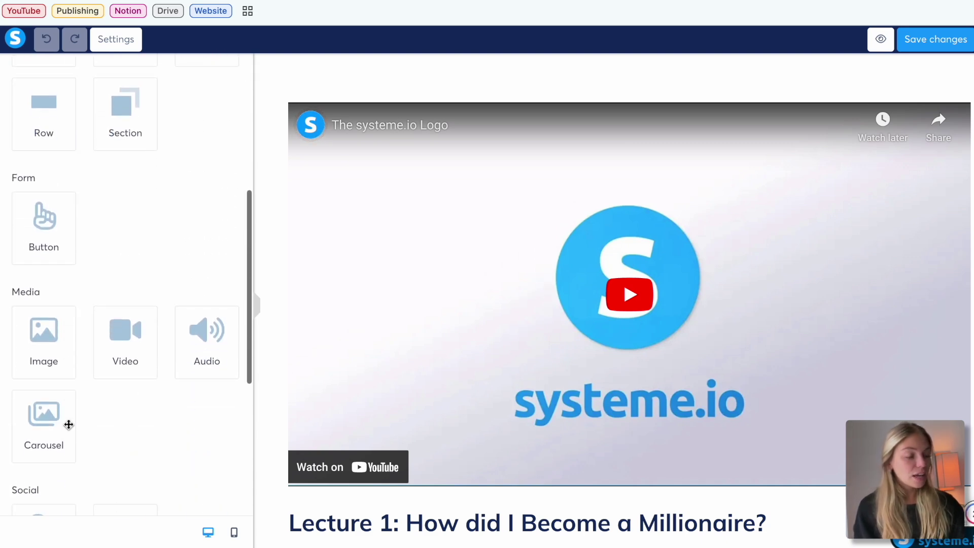
scroll(70, 421, down, 3)
scroll(69, 419, up, 12)
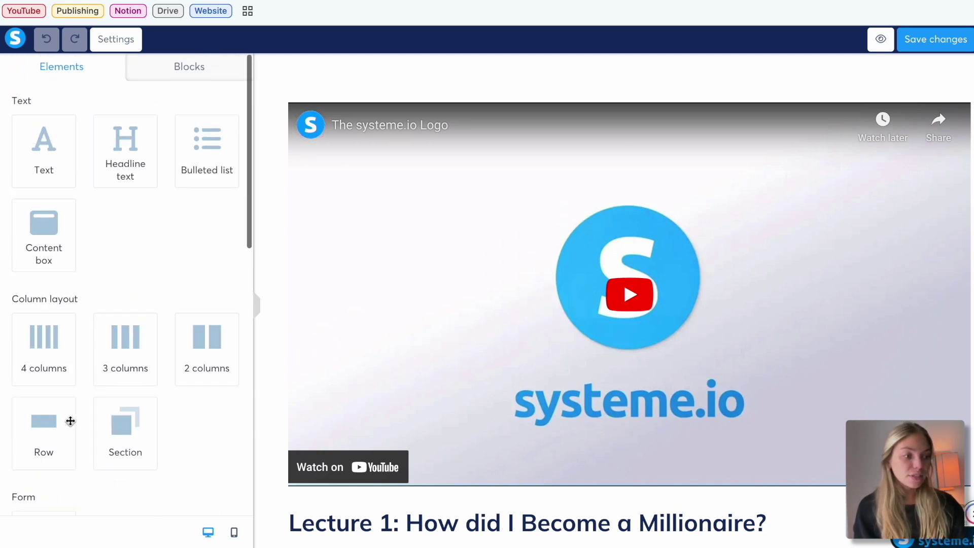
scroll(430, 438, down, 6)
scroll(431, 438, down, 1)
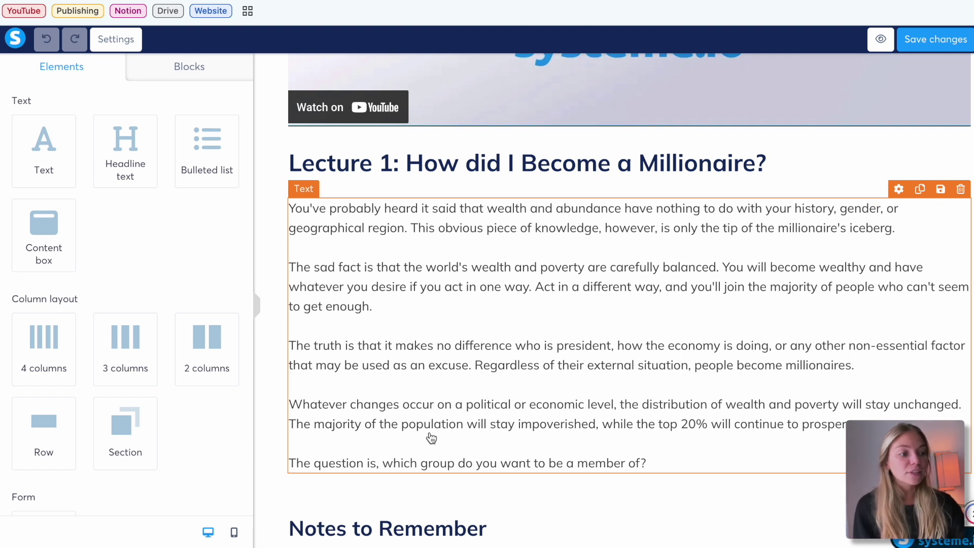
scroll(431, 437, up, 7)
scroll(432, 437, down, 11)
scroll(732, 275, down, 9)
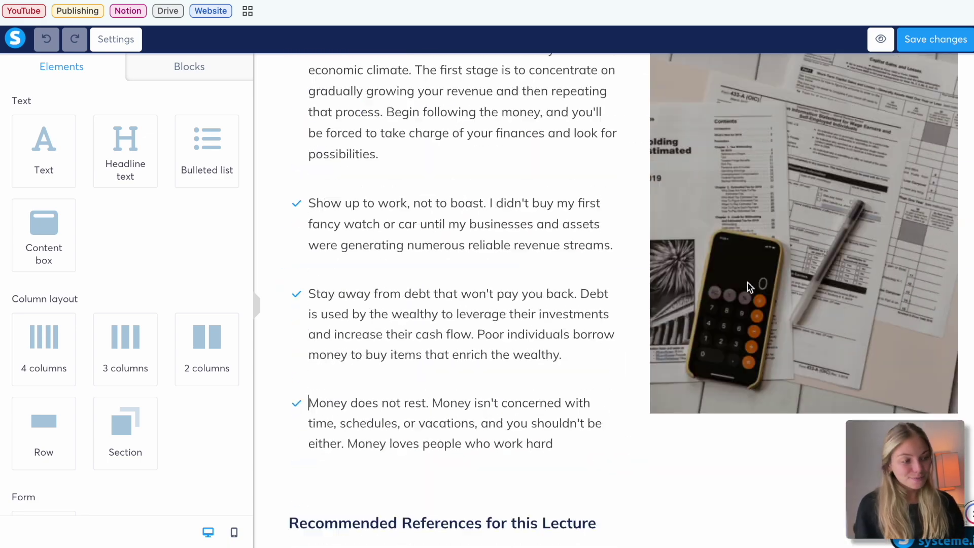
click(961, 367)
click(617, 73)
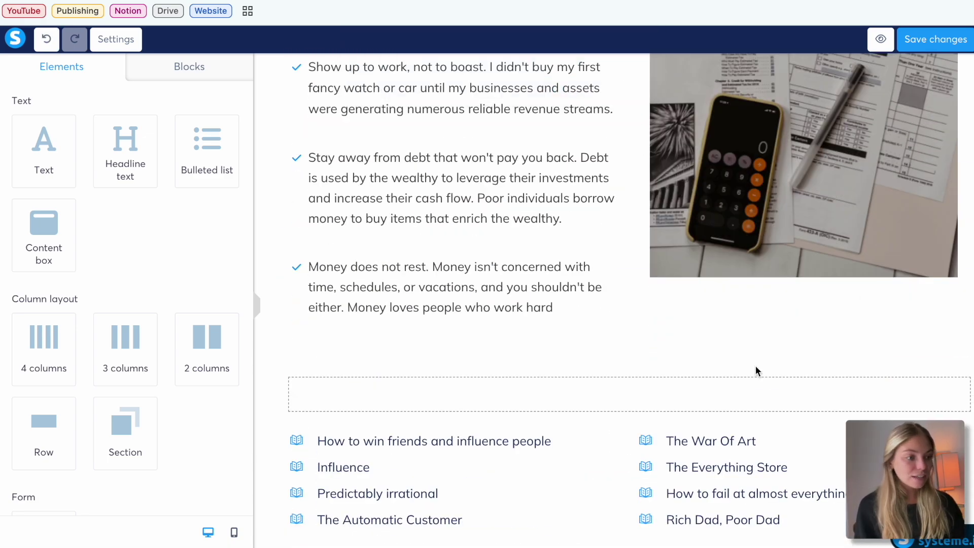
- Replace the lecture title with 'Lesson 1.1: History of YouTube'
scroll(740, 348, up, 15)
triple_click(631, 489)
text(Lesson 1.1: History of YouTube)
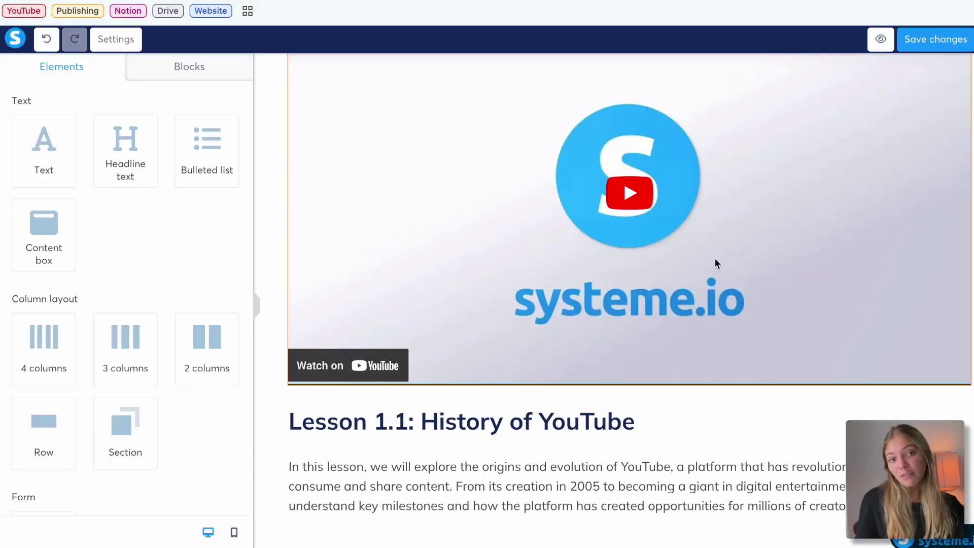
click(497, 263)
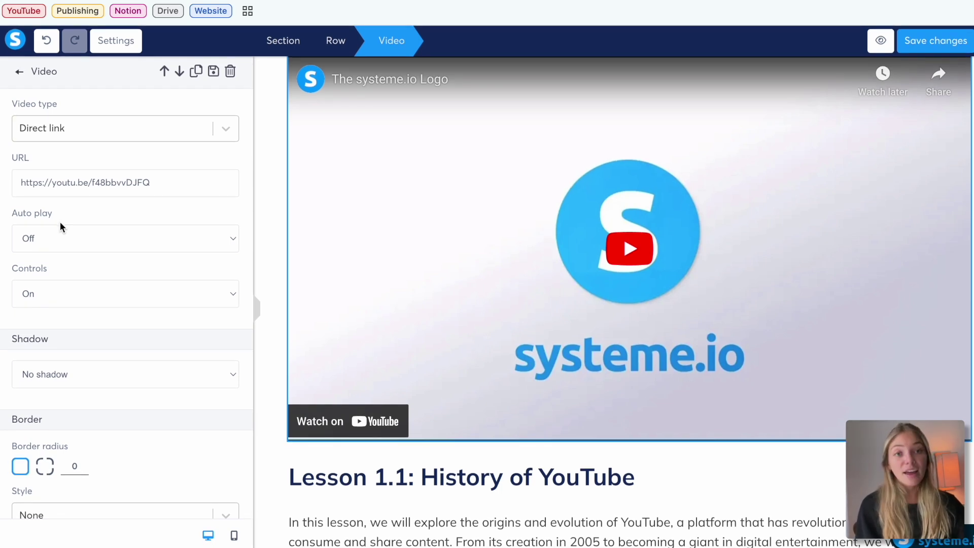
- Set the video type to Upload file and insert videodemo.mp4 from your videos
click(224, 130)
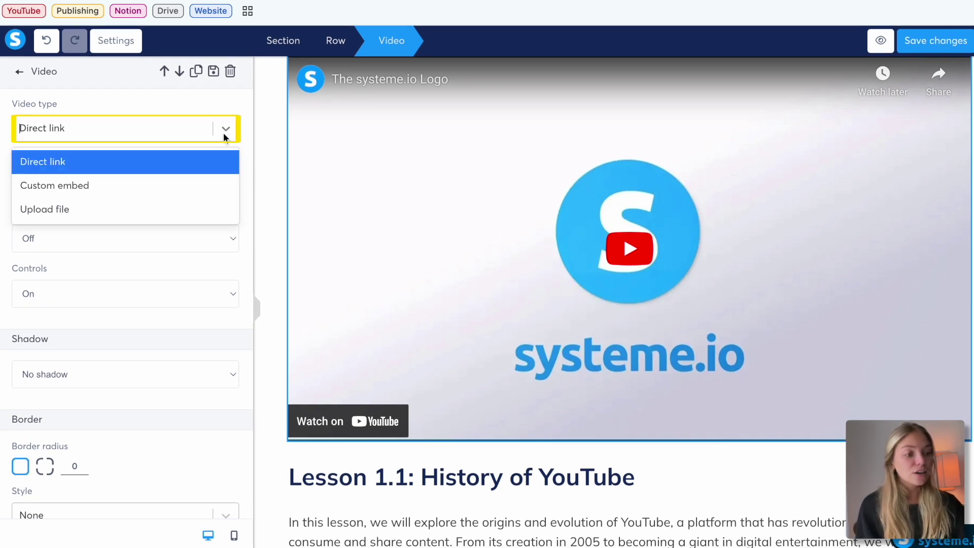
click(82, 210)
click(226, 185)
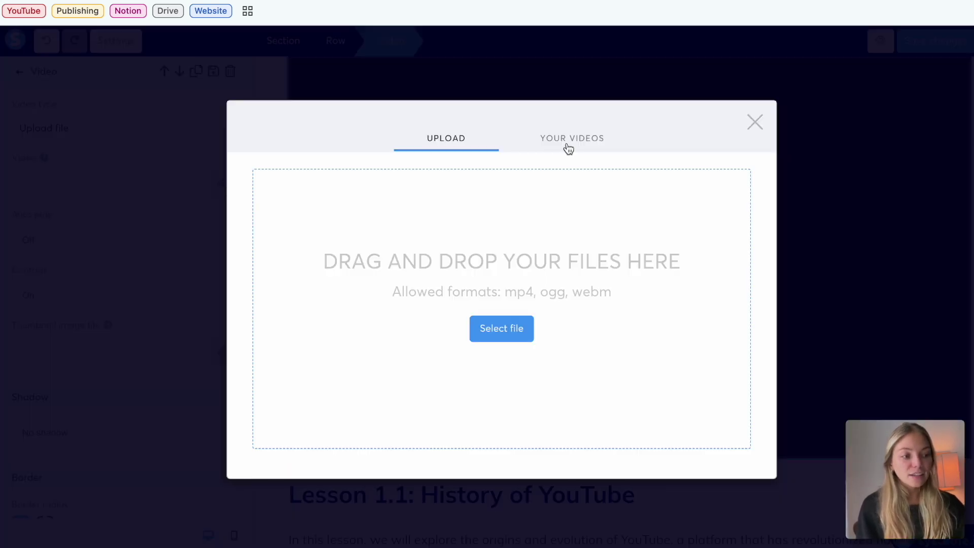
click(568, 146)
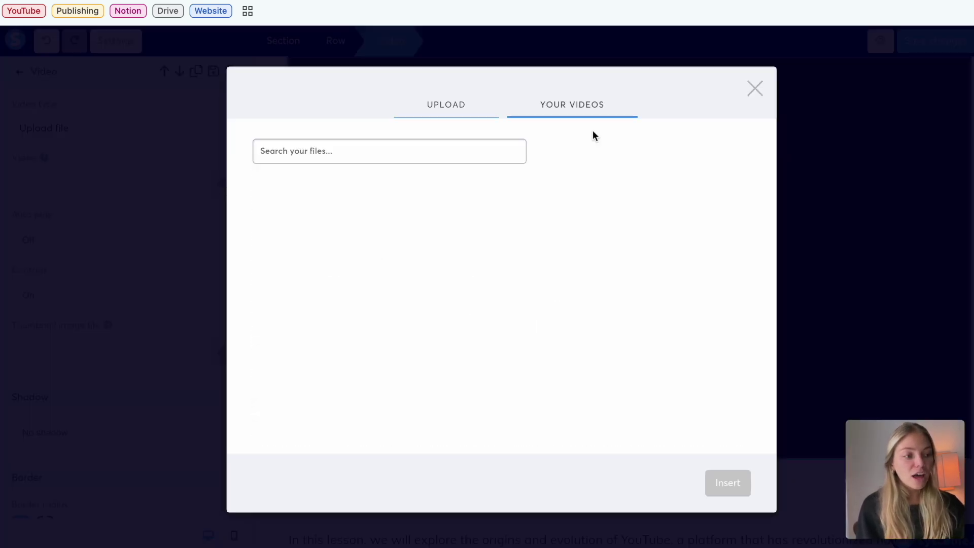
click(327, 250)
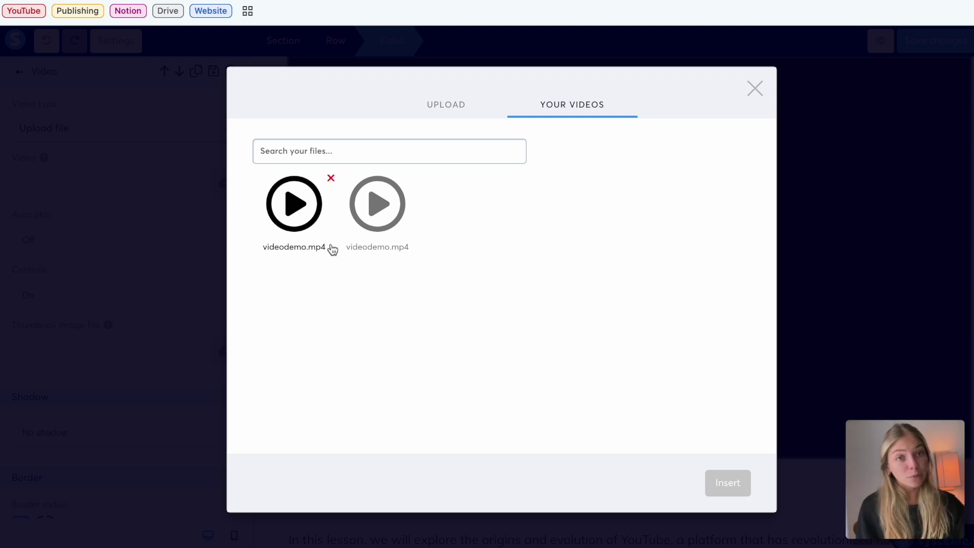
click(728, 487)
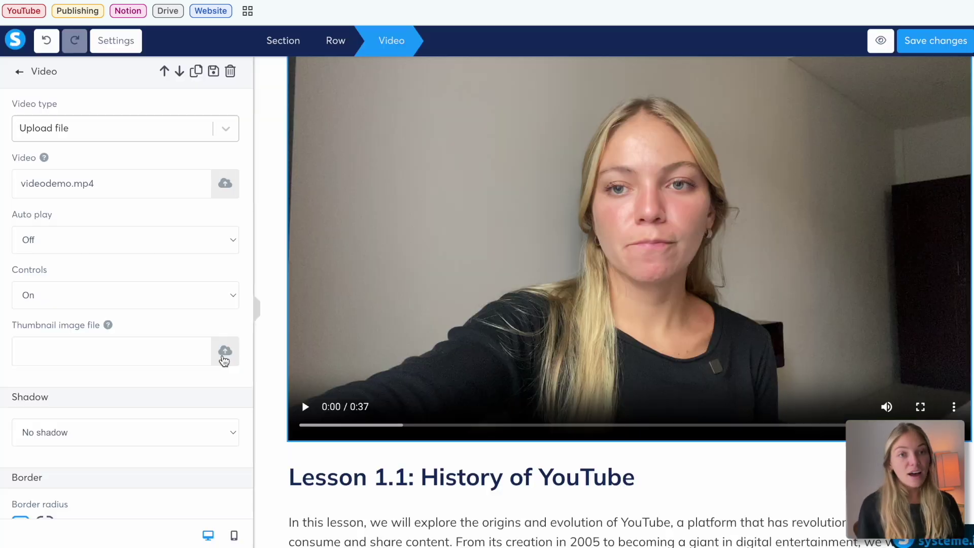
- Use YouTubeforBeginners.png as the video thumbnail, with autoplay off and controls on
click(224, 352)
click(737, 486)
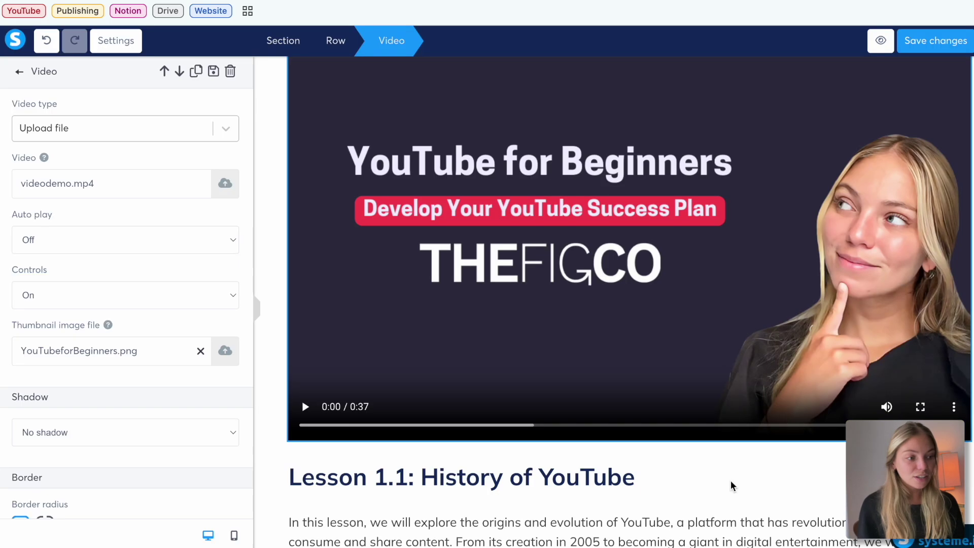
click(229, 246)
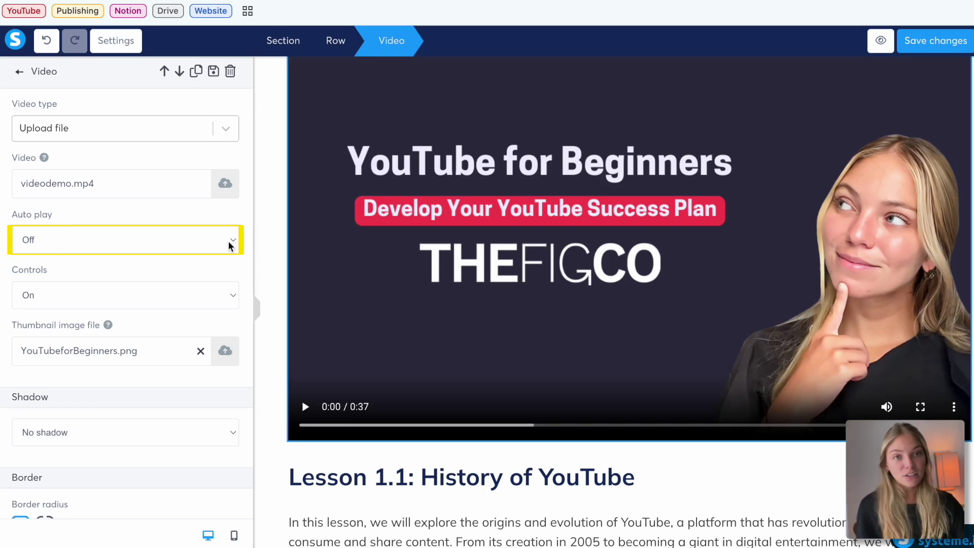
click(229, 246)
click(171, 247)
click(231, 294)
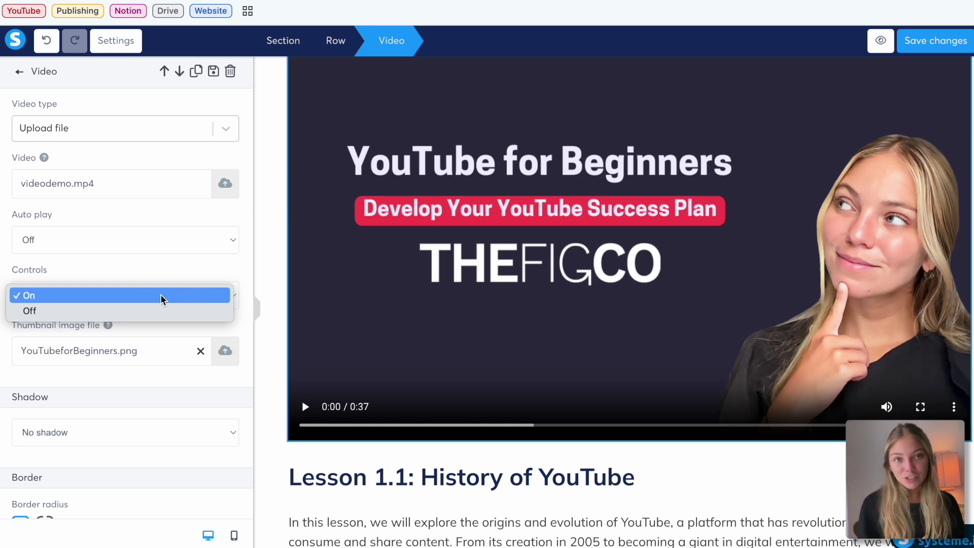
click(97, 295)
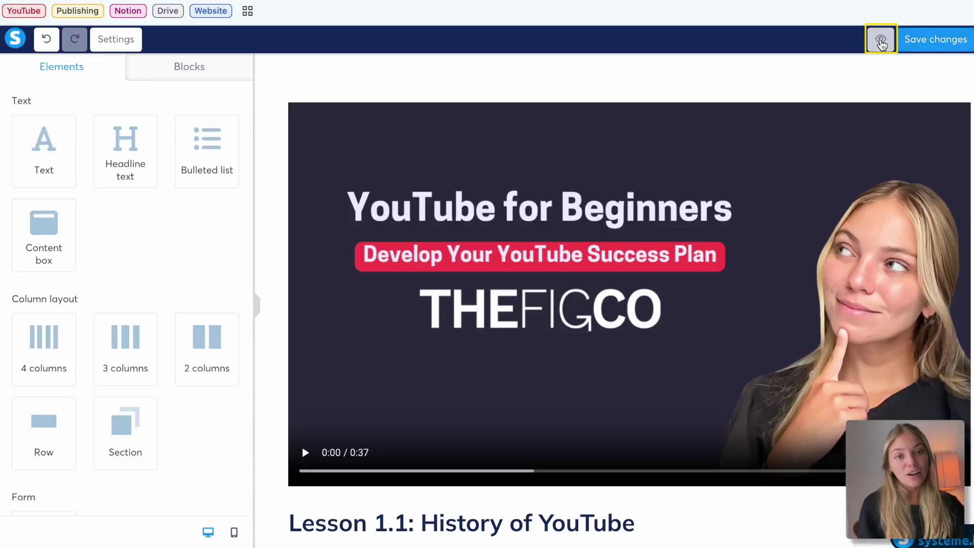
- Preview the course and scroll through the lesson page with its video
click(882, 44)
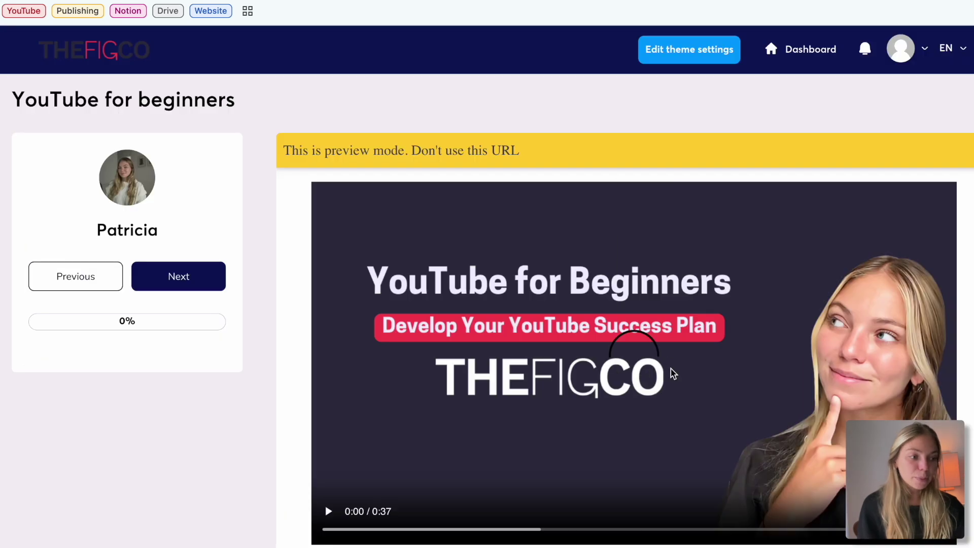
scroll(670, 372, down, 4)
scroll(673, 373, down, 2)
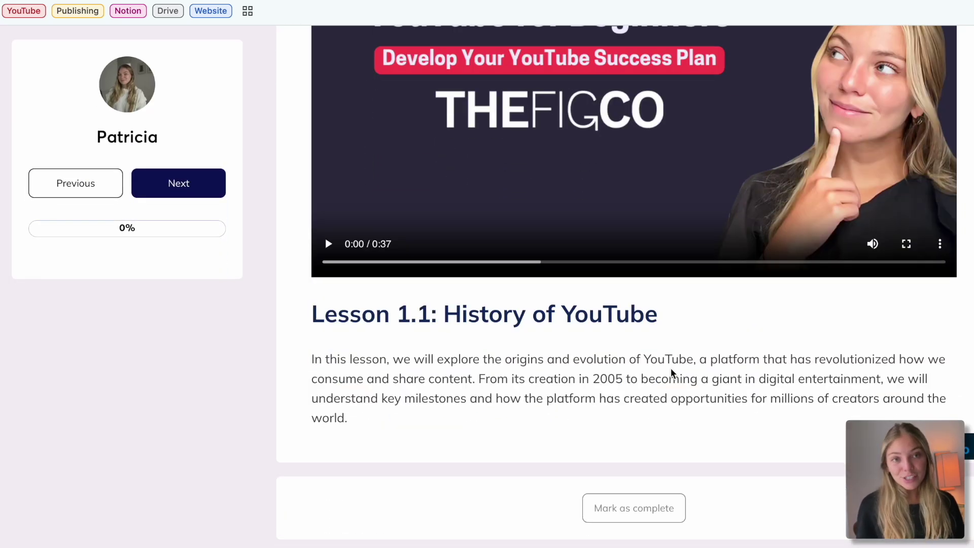
scroll(669, 373, up, 5)
scroll(670, 373, down, 2)
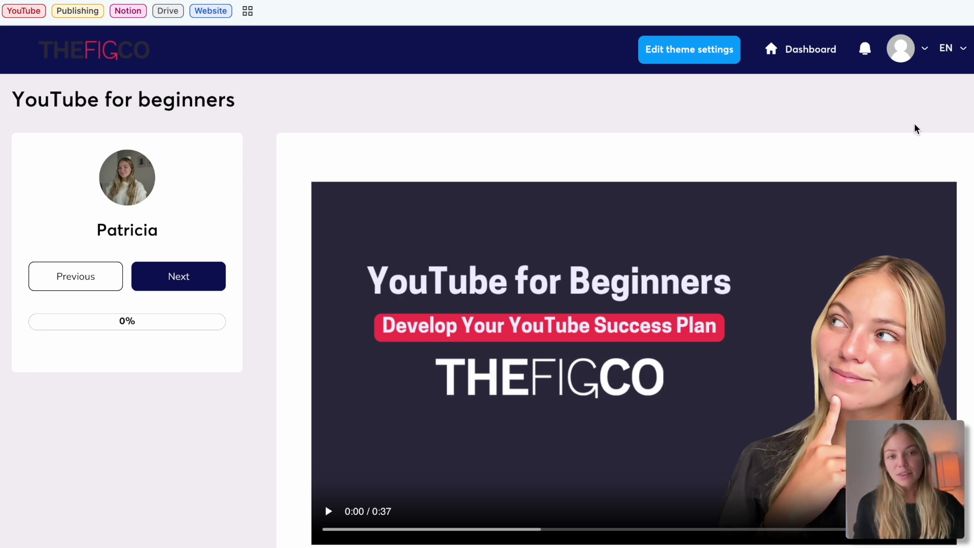
scroll(913, 128, down, 1)
scroll(720, 68, up, 1)
- Change the header background to #a5a8c3 and save the theme as YouTube Course
click(682, 51)
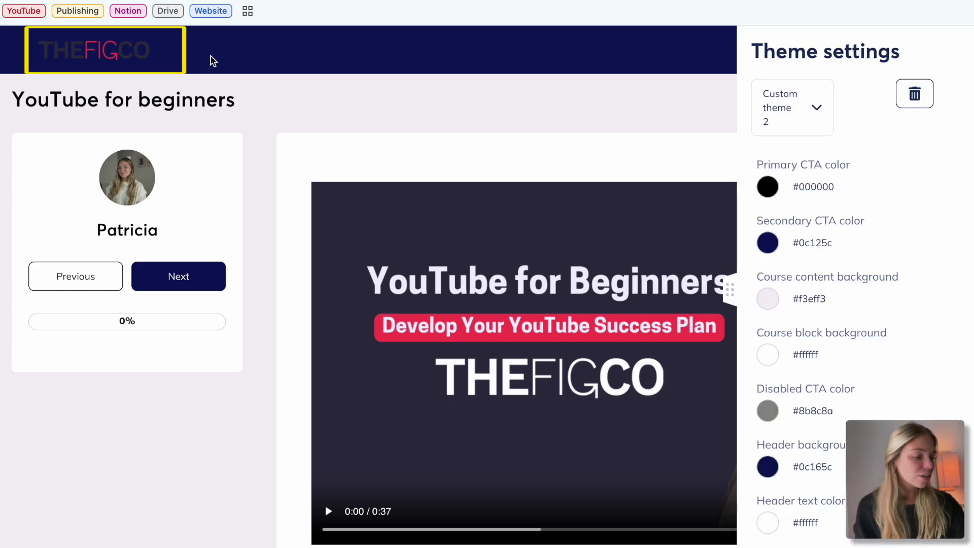
scroll(806, 237, down, 1)
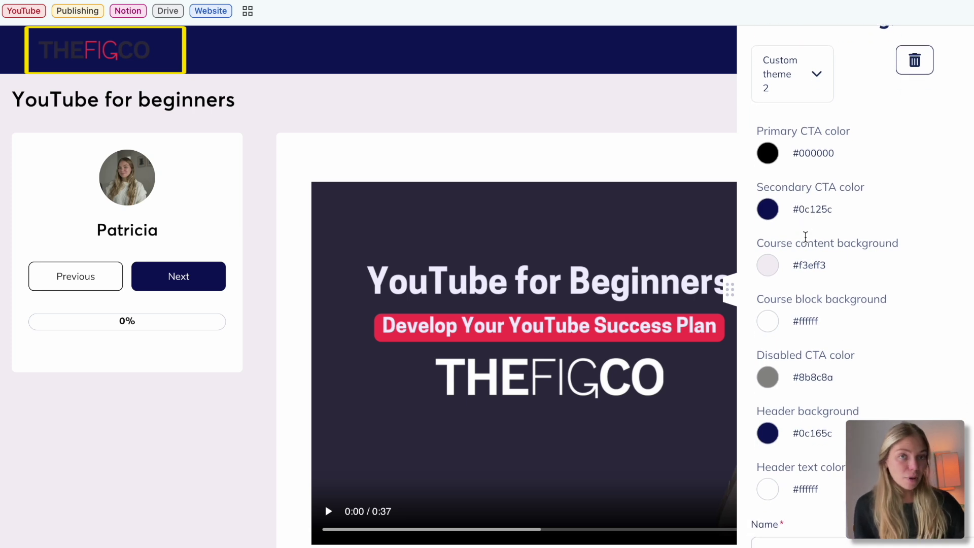
scroll(805, 237, down, 2)
click(768, 362)
click(721, 181)
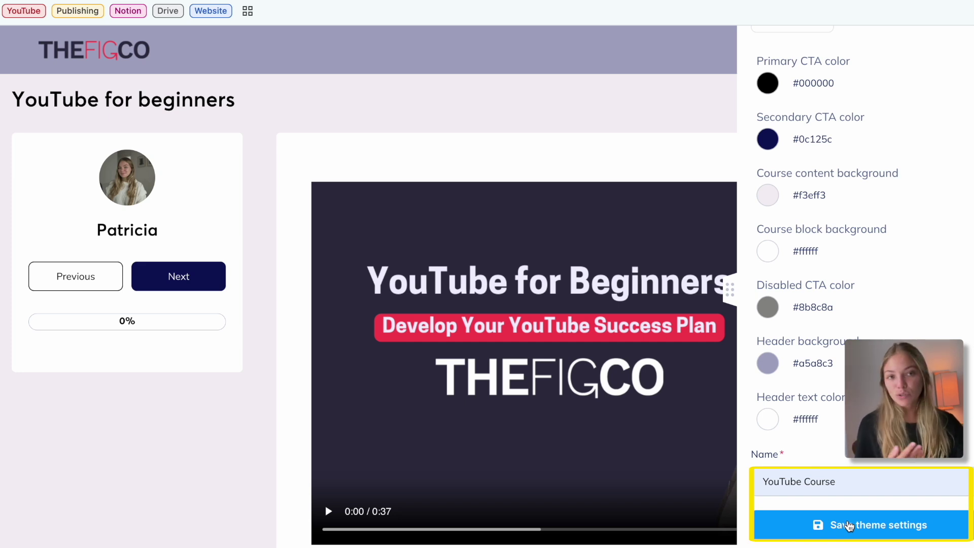
click(848, 526)
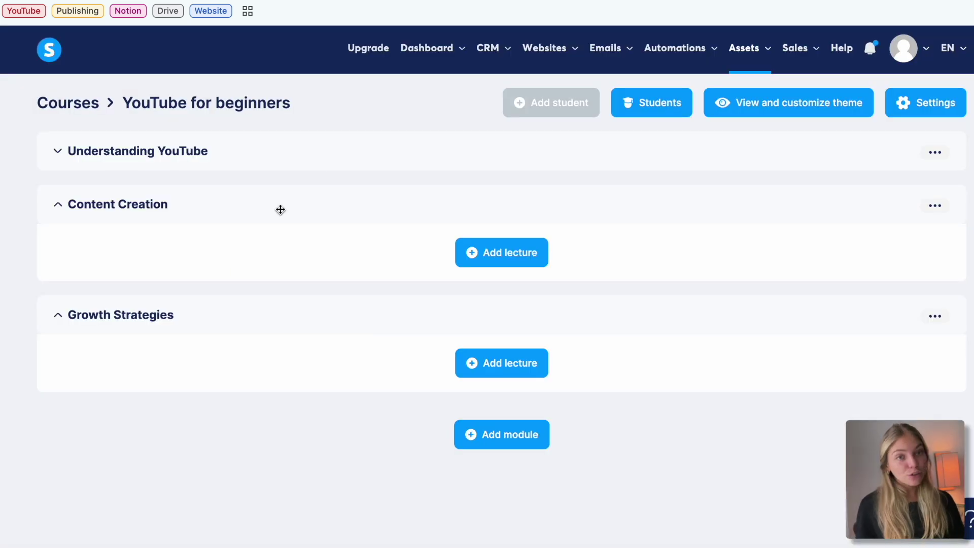
- Duplicate Lesson 1.1 and drag the copy into the Growth Strategies module
click(58, 152)
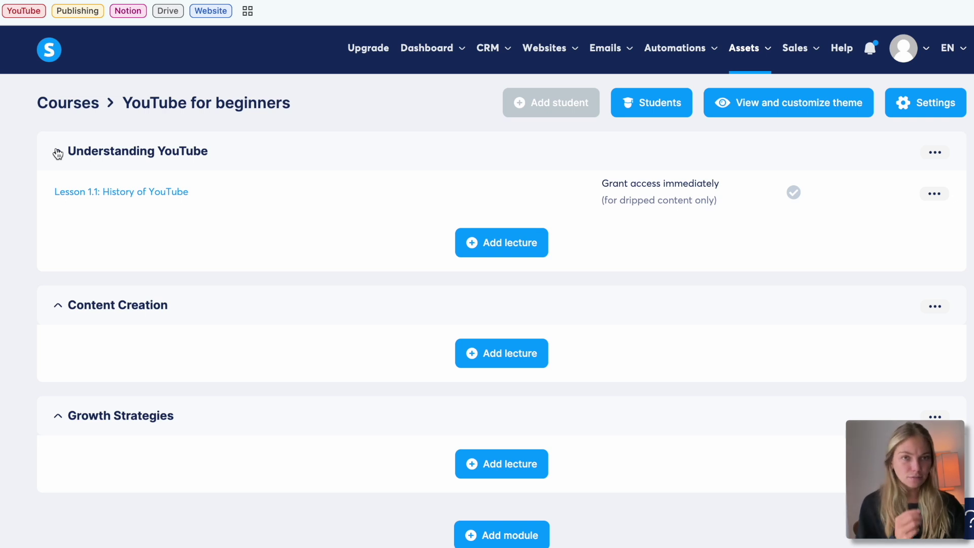
click(933, 193)
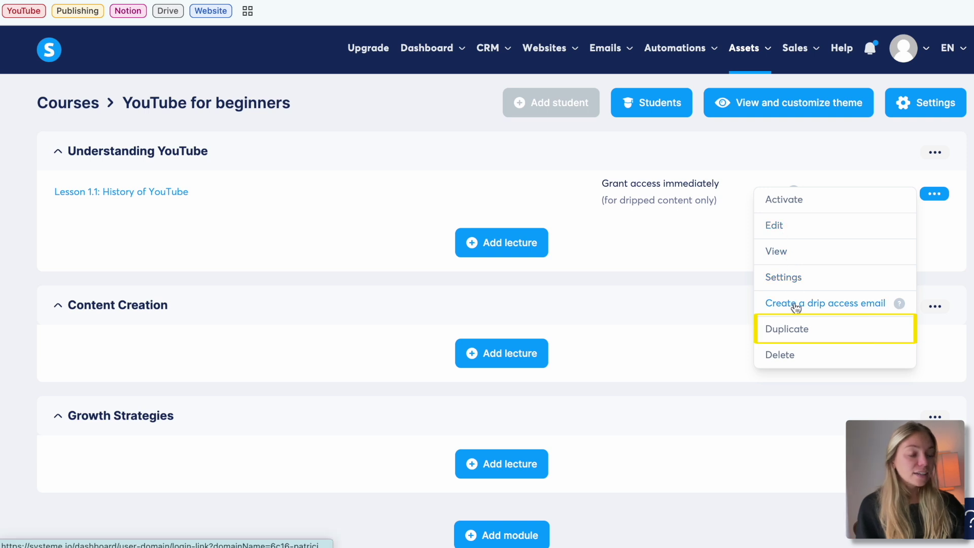
click(792, 329)
drag(95, 323, 99, 446)
scroll(912, 417, down, 1)
click(935, 405)
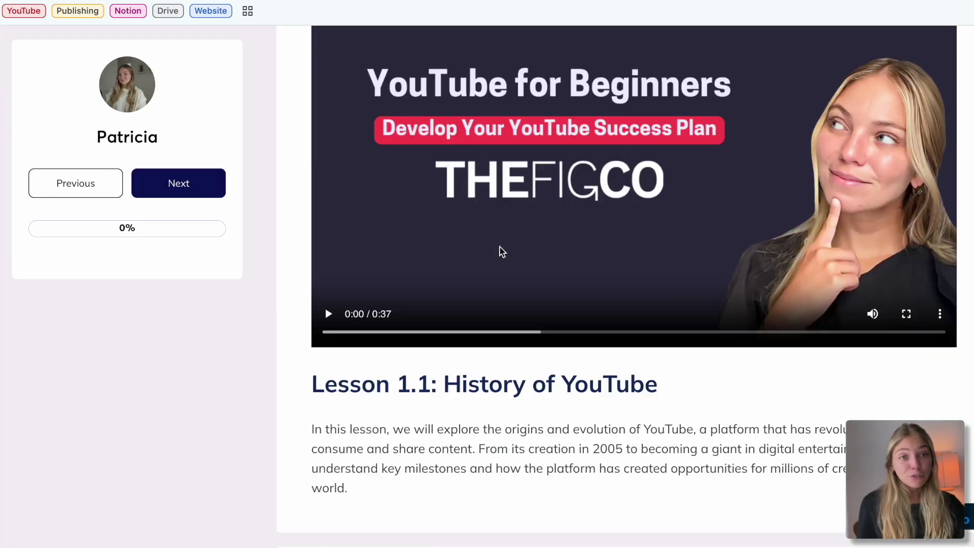
scroll(502, 251, down, 2)
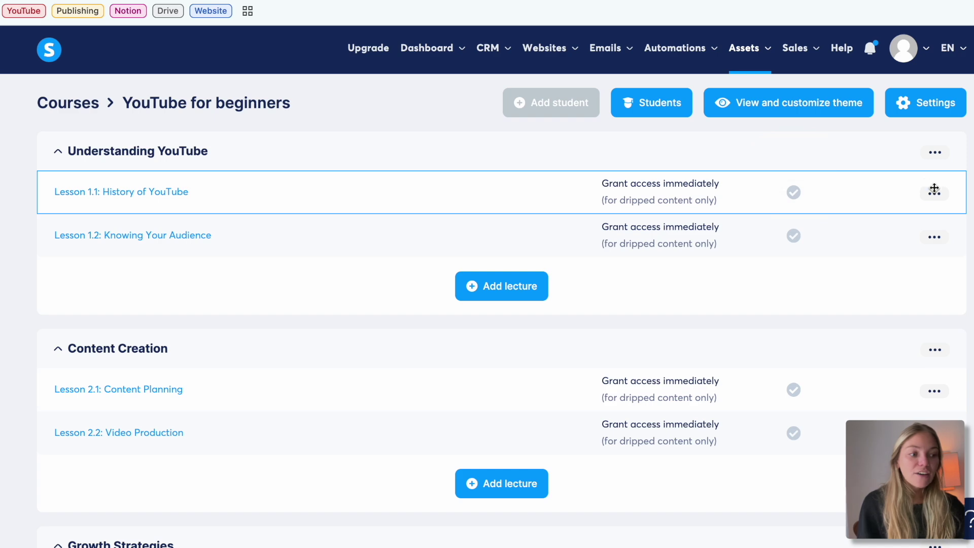
- Activate Lesson 1.1 and confirm
click(935, 193)
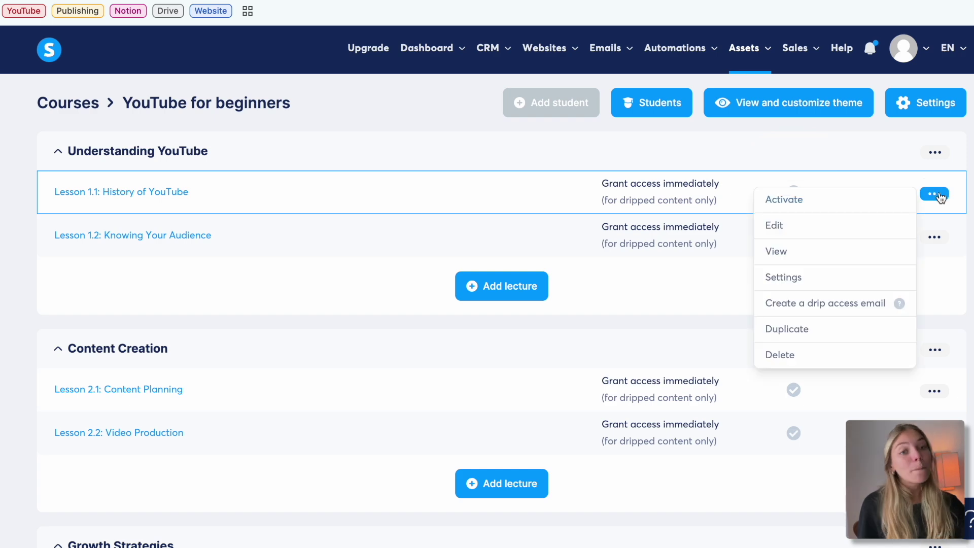
click(815, 199)
click(427, 345)
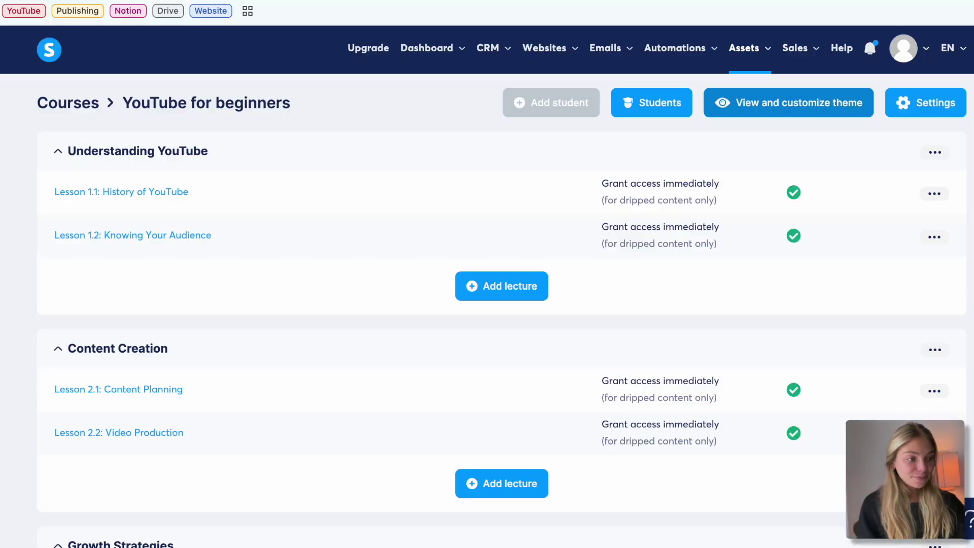
- Drop a Button element below the intro paragraph on the Lesson 1.1 page
click(145, 191)
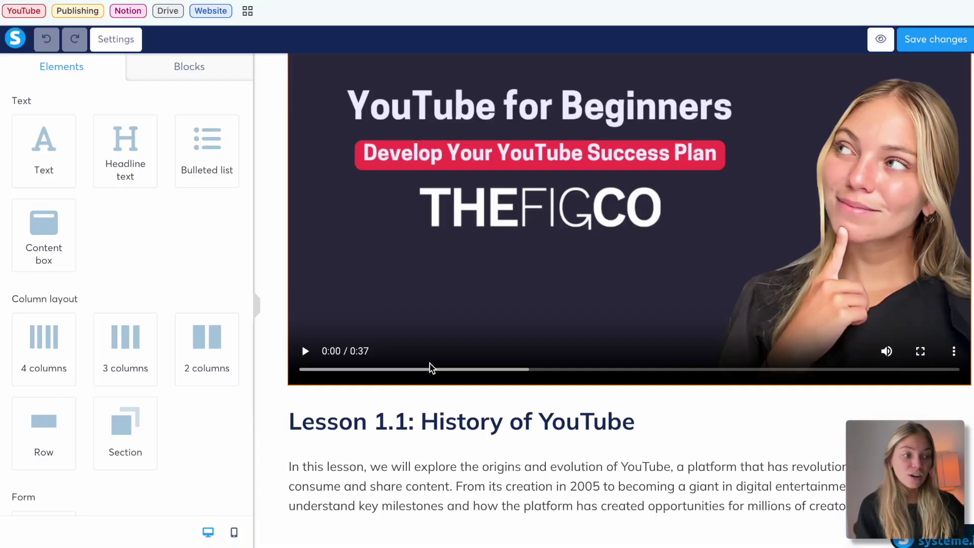
scroll(205, 440, down, 5)
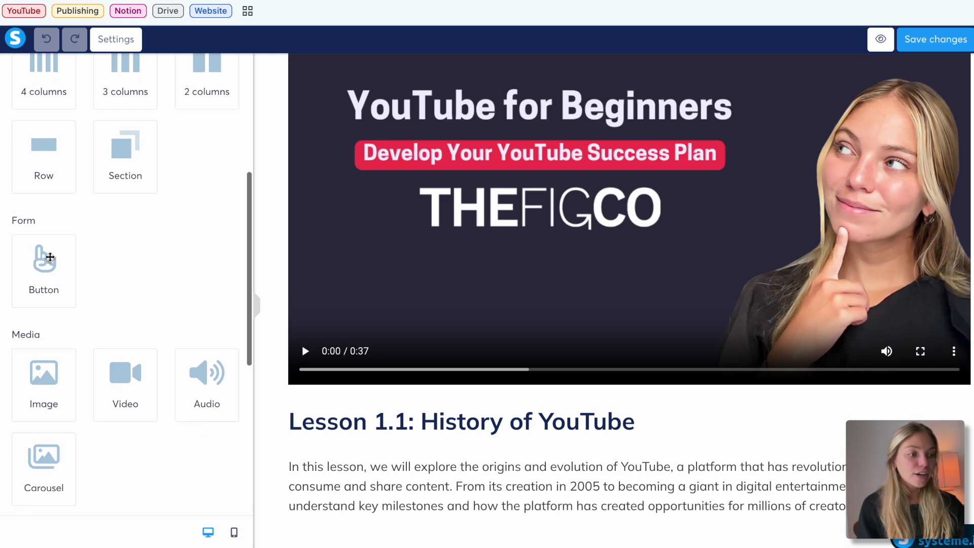
drag(50, 257, 600, 518)
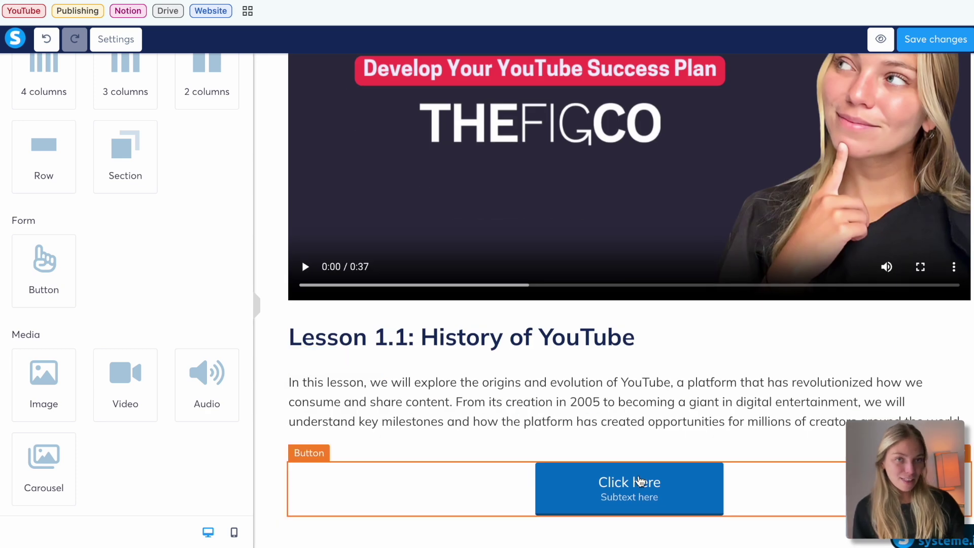
click(639, 479)
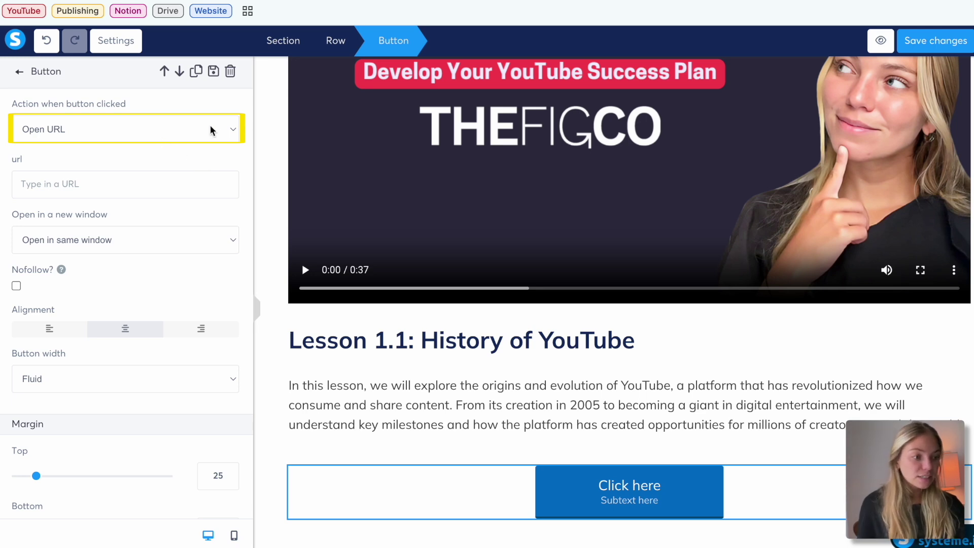
- Make the button download course.pdf and relabel it 'Click to download'
click(232, 134)
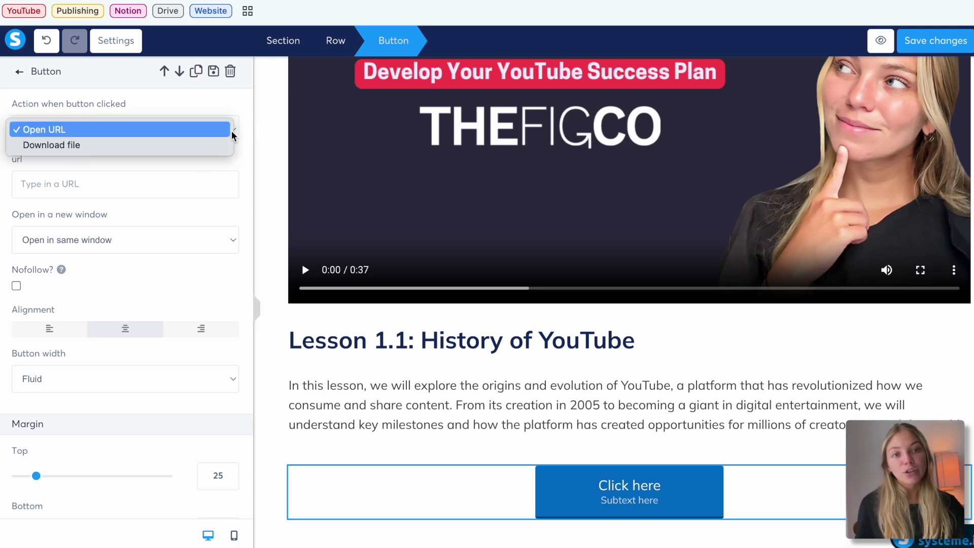
click(159, 146)
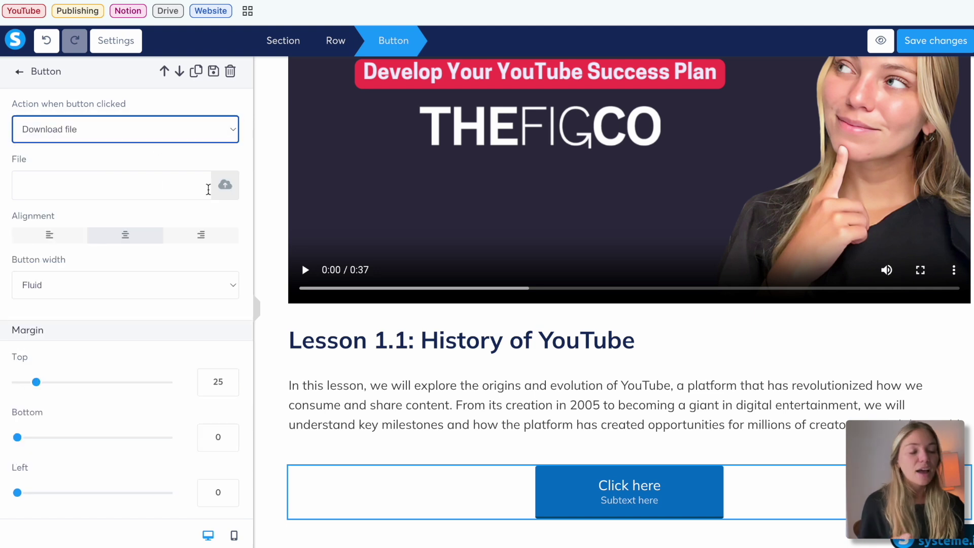
click(229, 192)
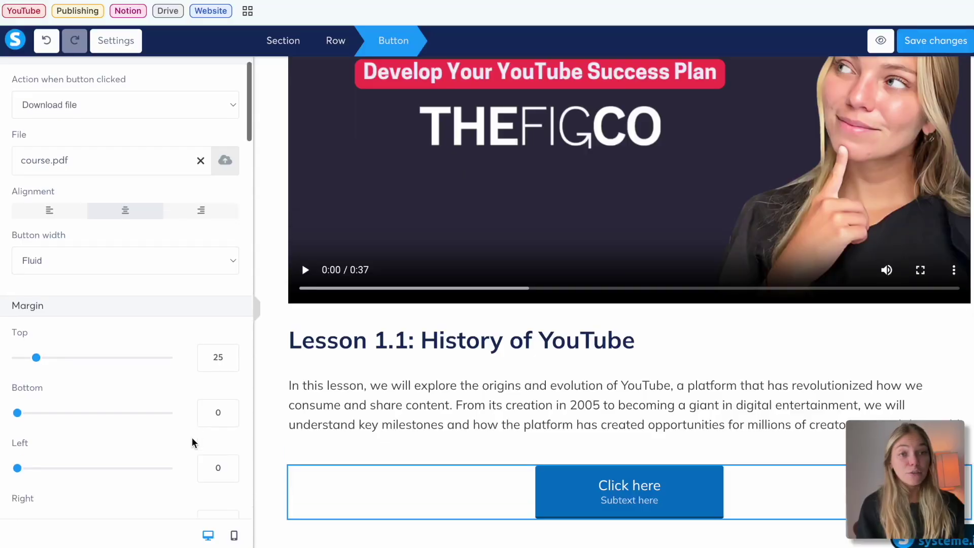
scroll(192, 442, down, 5)
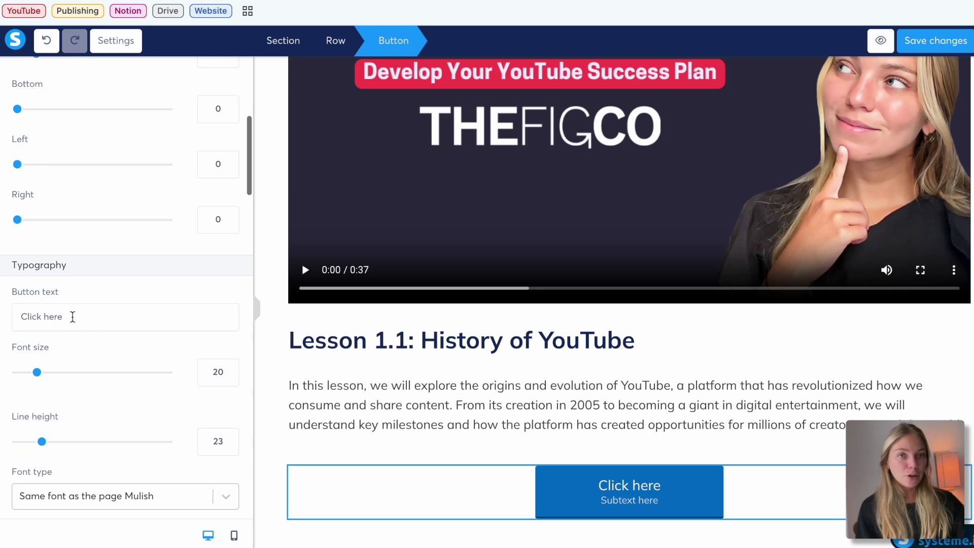
drag(65, 316, 6, 321)
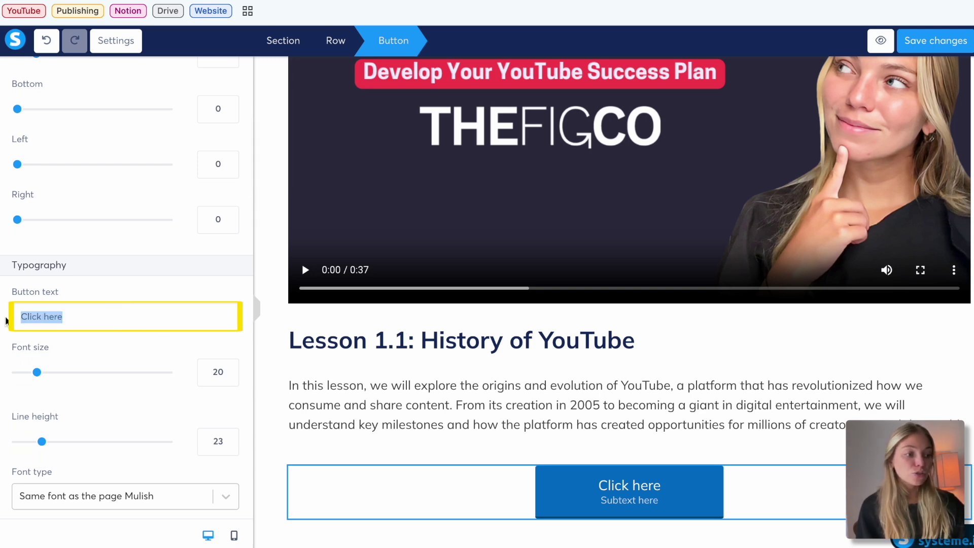
text(Click to download)
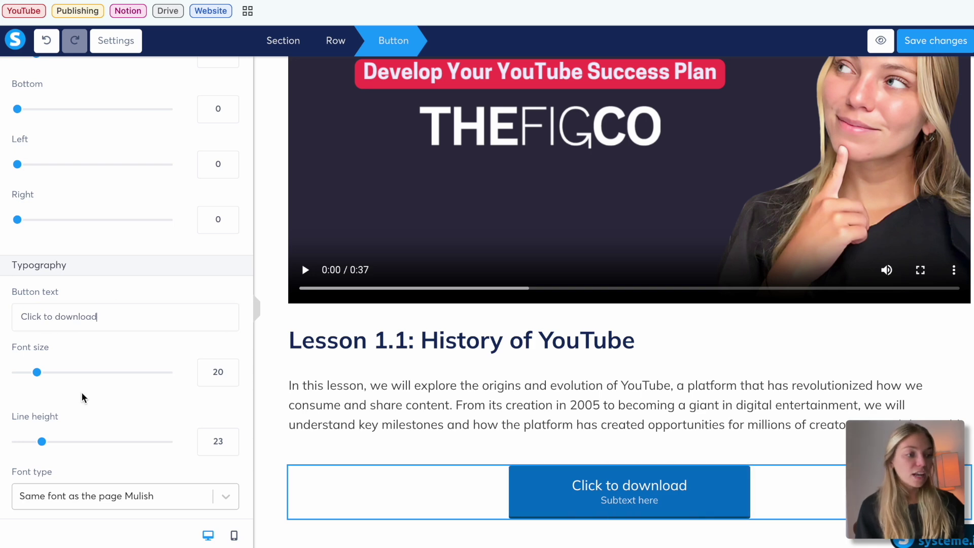
- Clear the button's subtext, give it a red background, and save the lesson page
scroll(84, 397, down, 3)
drag(83, 396, 14, 393)
key(BackSpace)
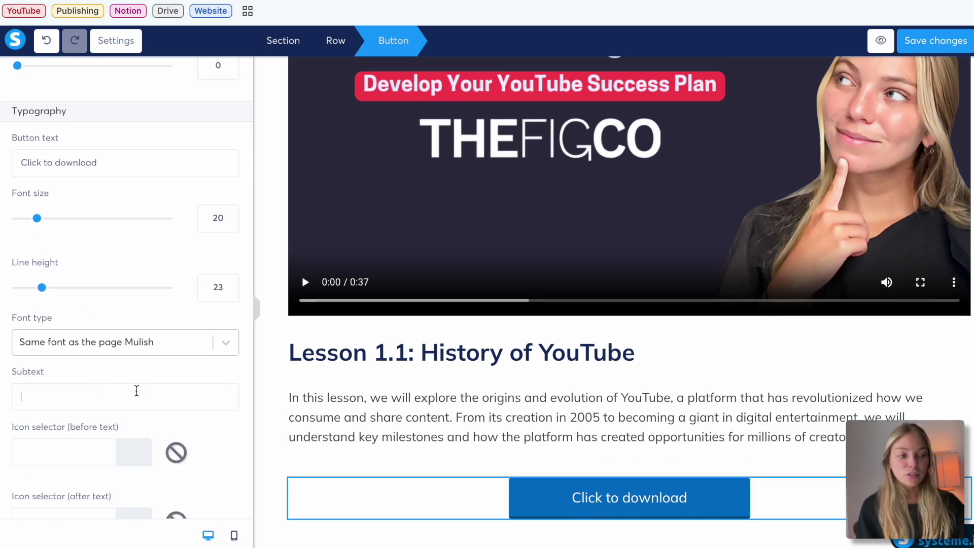
scroll(137, 391, down, 3)
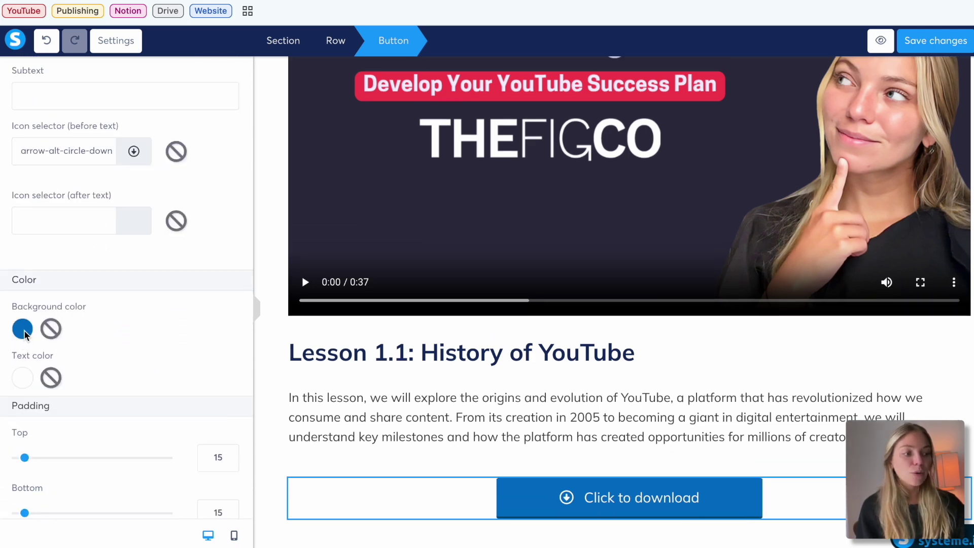
click(23, 330)
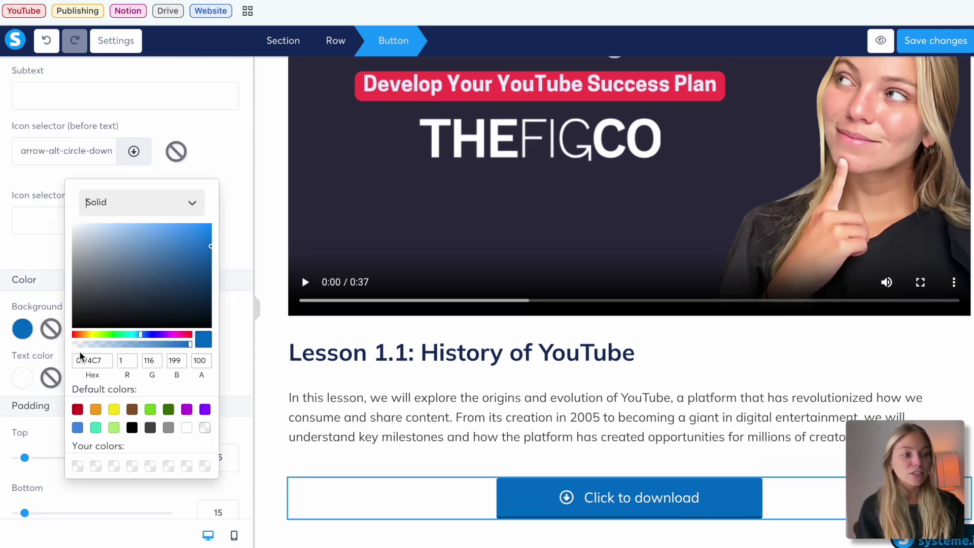
click(77, 409)
click(931, 39)
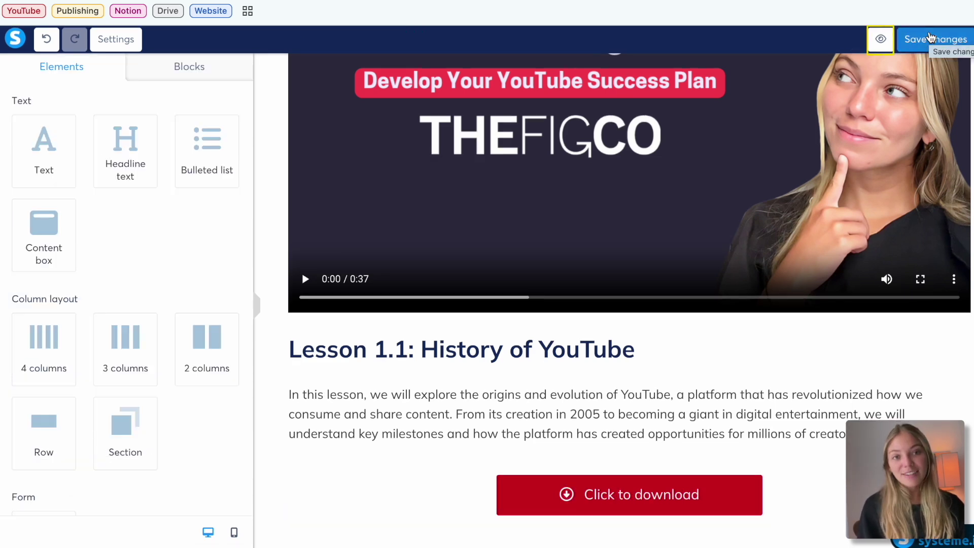
- Preview Lesson 1.1 as a student and scroll to the Click to download button
click(881, 39)
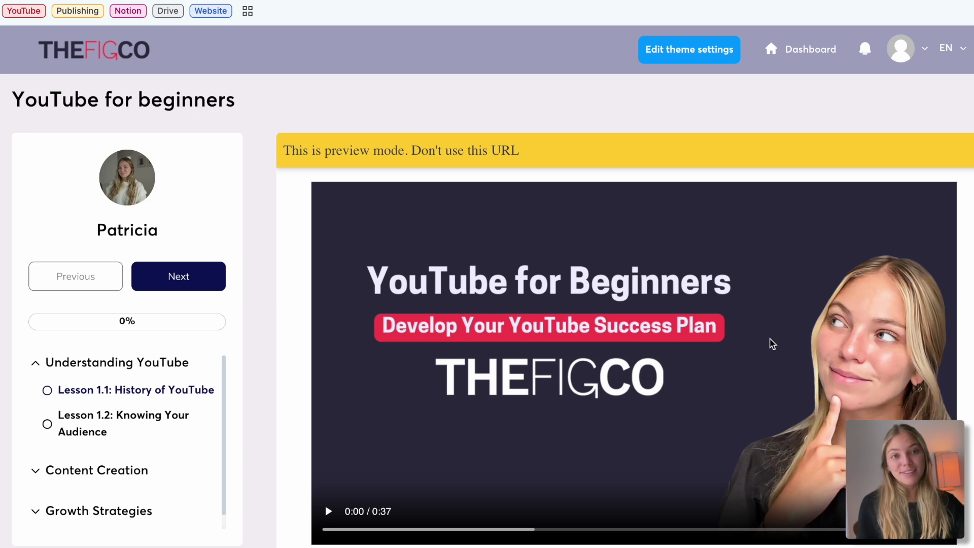
scroll(773, 344, down, 6)
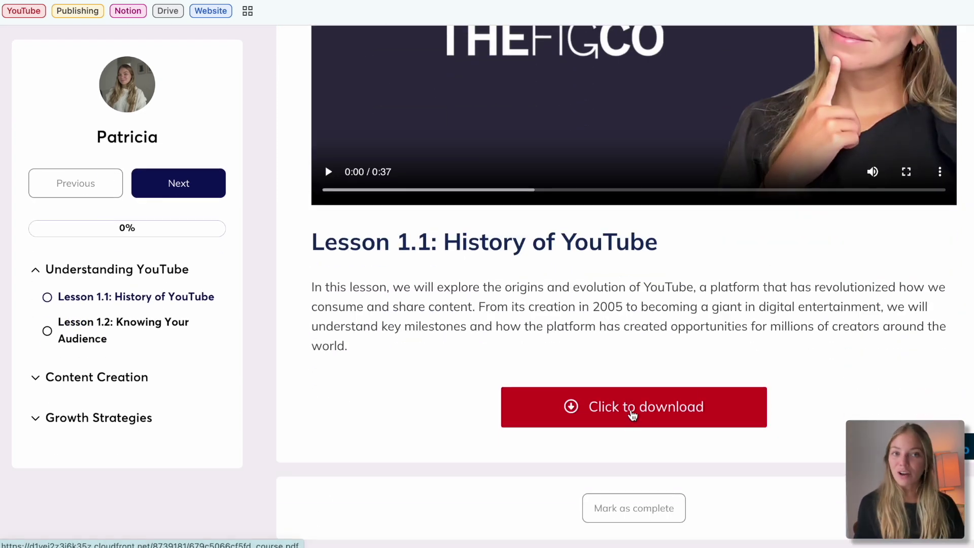